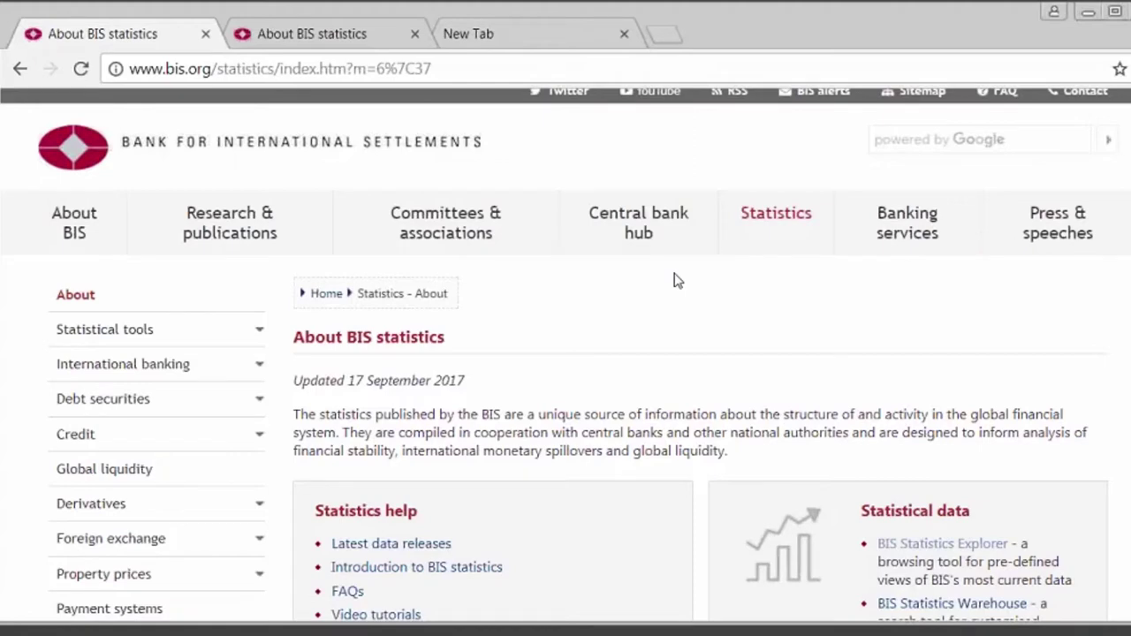
- Go to the Statistical tools section of the BIS website sidebar
left_click(127, 337)
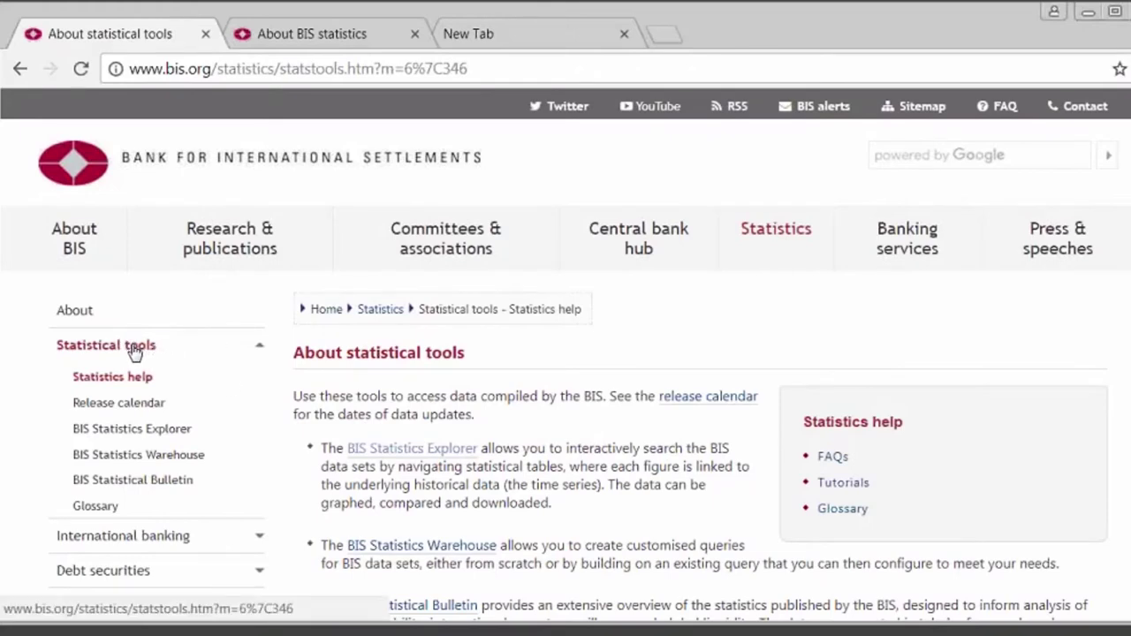
- Open BIS Statistics Explorer's Locational banking statistics page and zoom the page to 80%
left_click(152, 431)
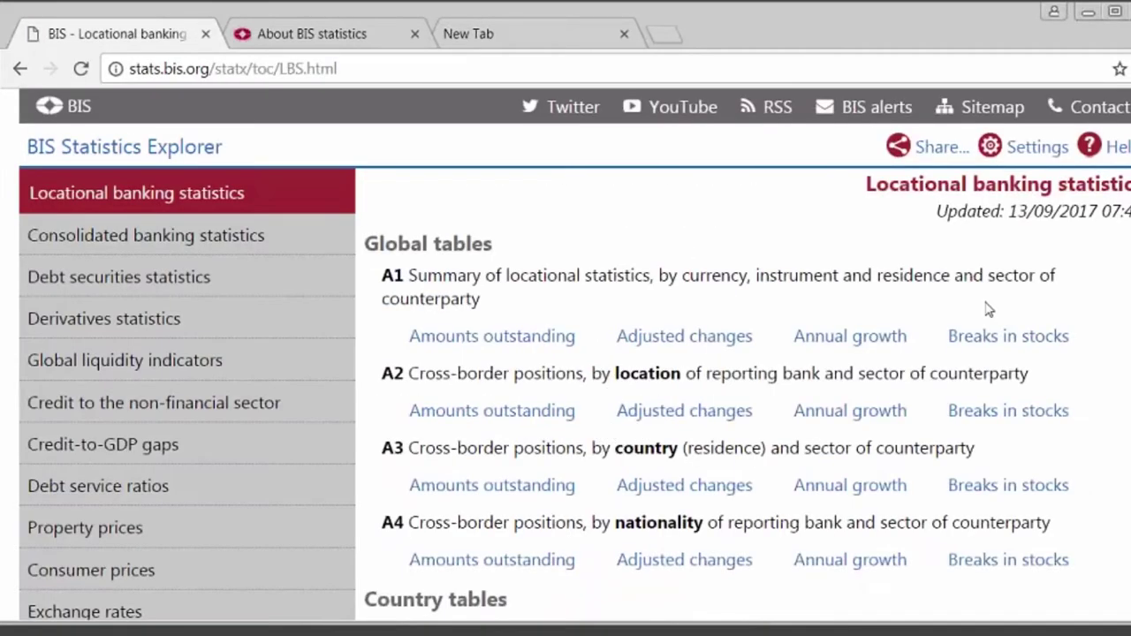
key("ctrl+minus")
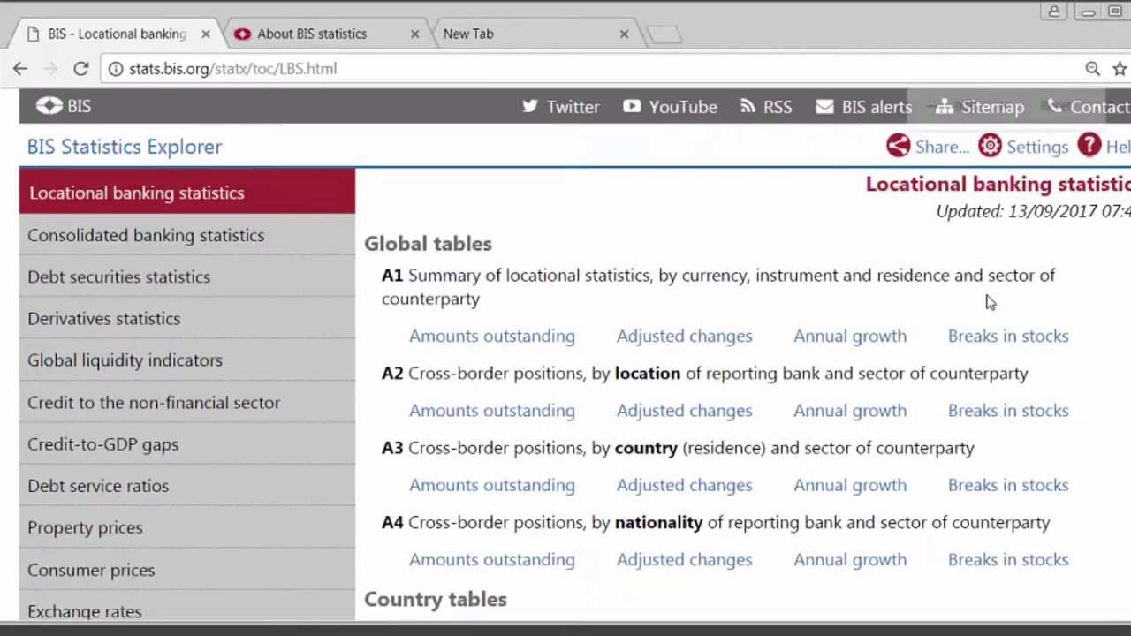
key("ctrl+minus")
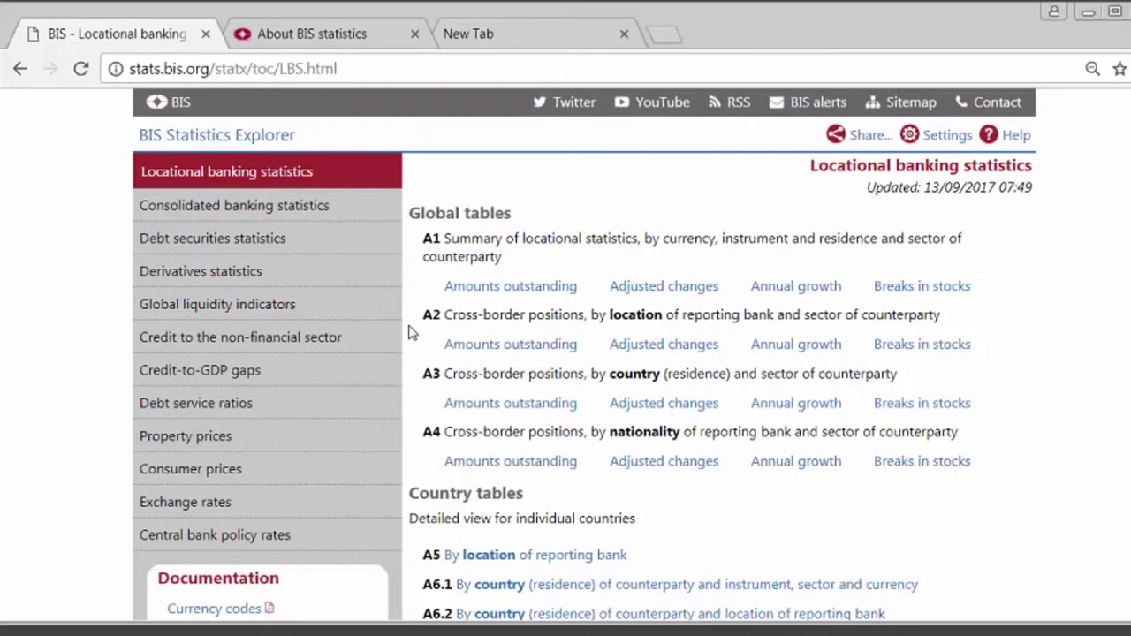
- Scroll down to the country tables A5, A6.1, A6.2, A7 and A8
scroll(765, 485, "down", 1)
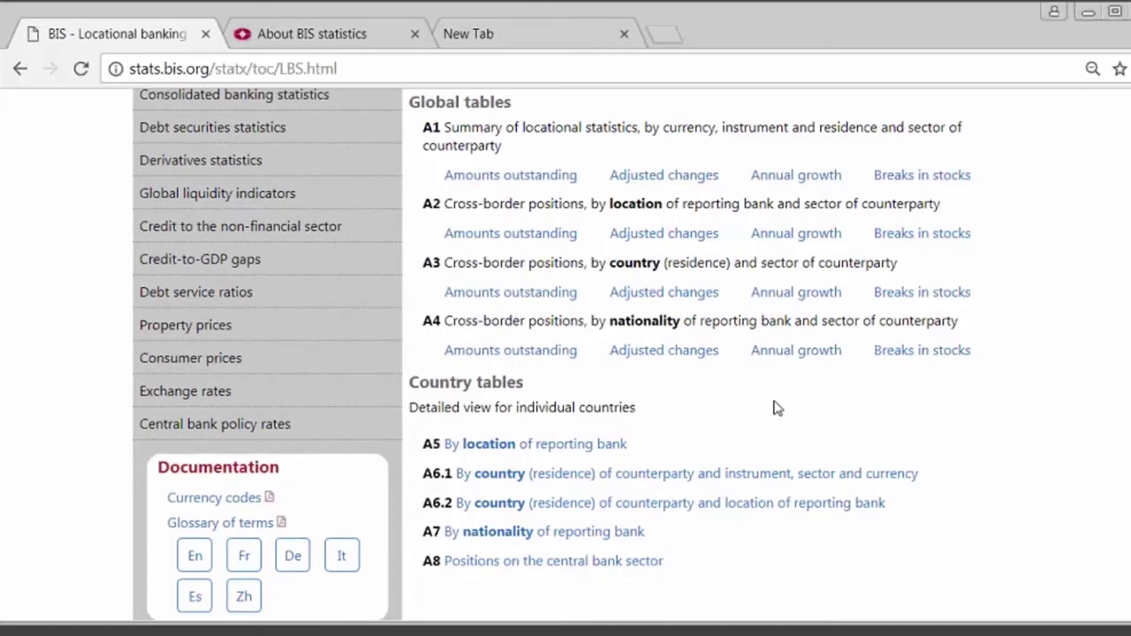
scroll(775, 409, "down", 1)
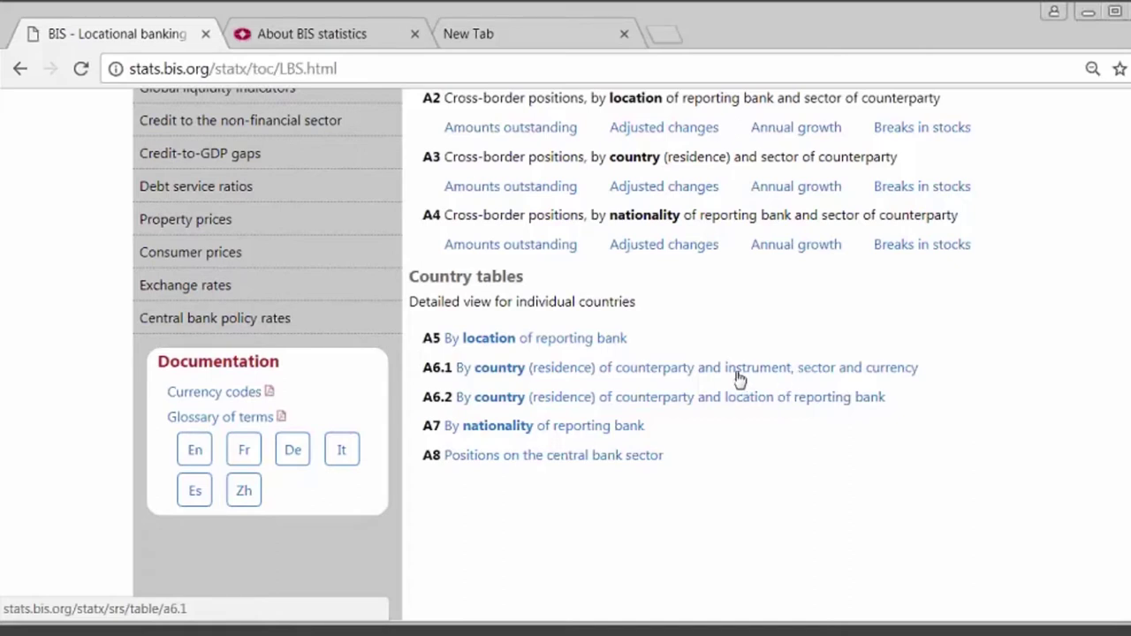
- Open table A6.1 and pick China after searching country names for 'chi'
left_click(638, 375)
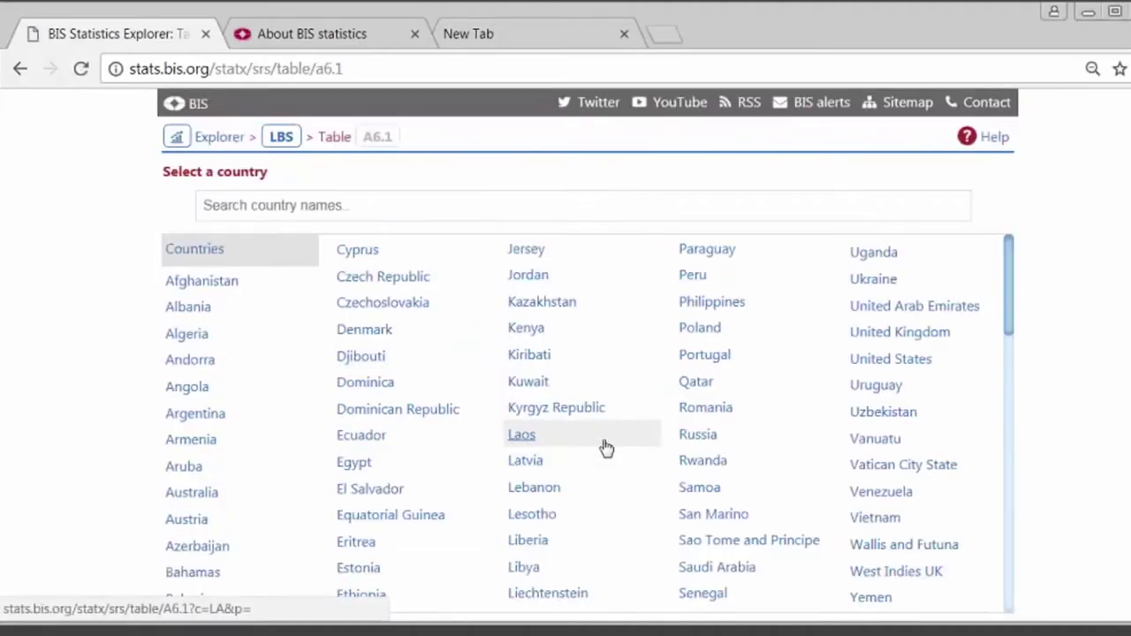
left_click(563, 209)
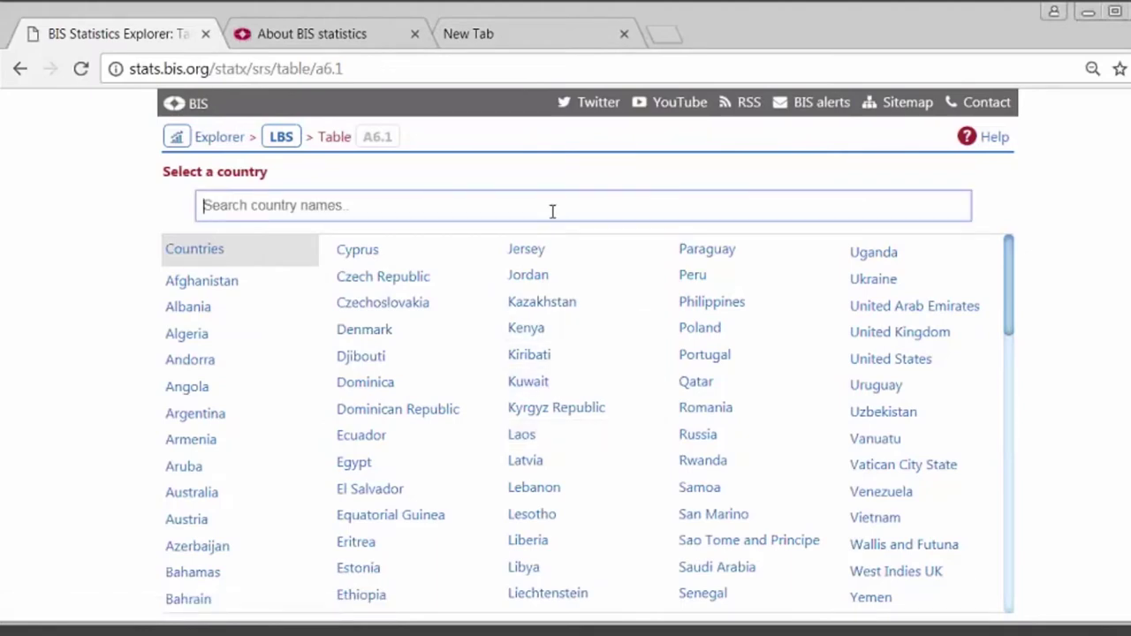
type("chi")
left_click(361, 252)
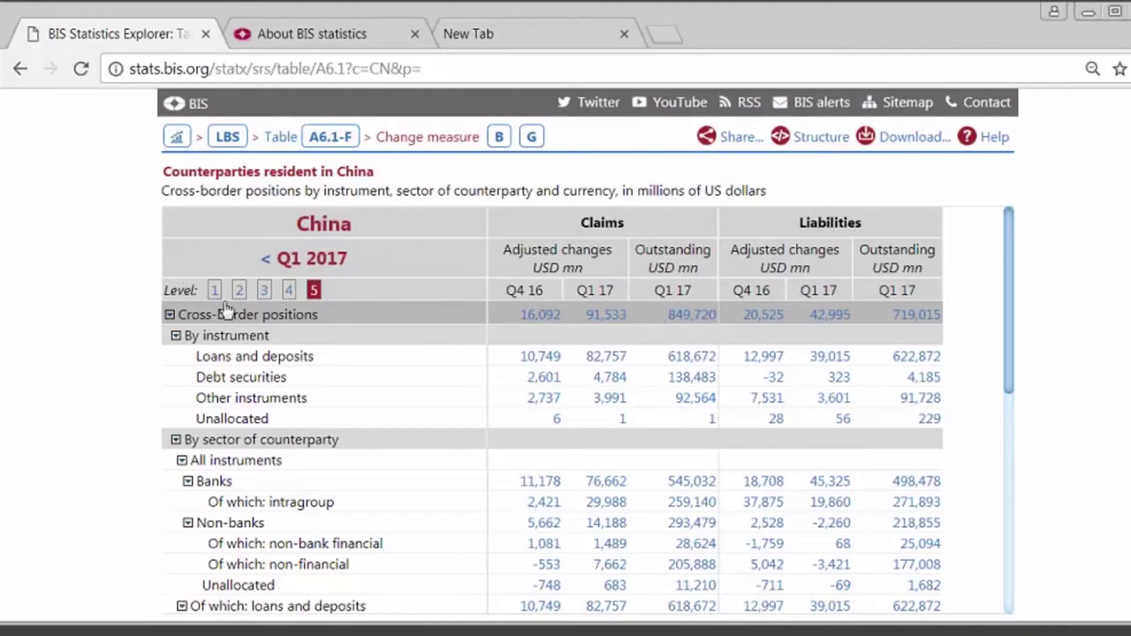
- Highlight the 849,720 claims and 719,015 liabilities totals, then scroll through the China A6.1 table
left_click_drag(663, 316, 718, 327)
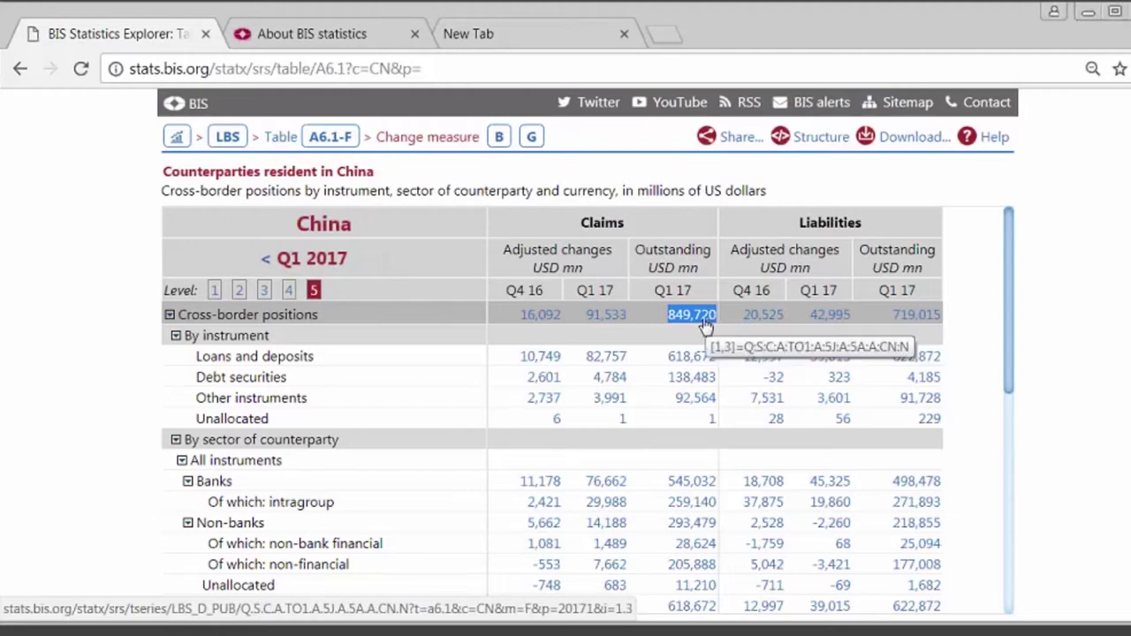
double_click(914, 316)
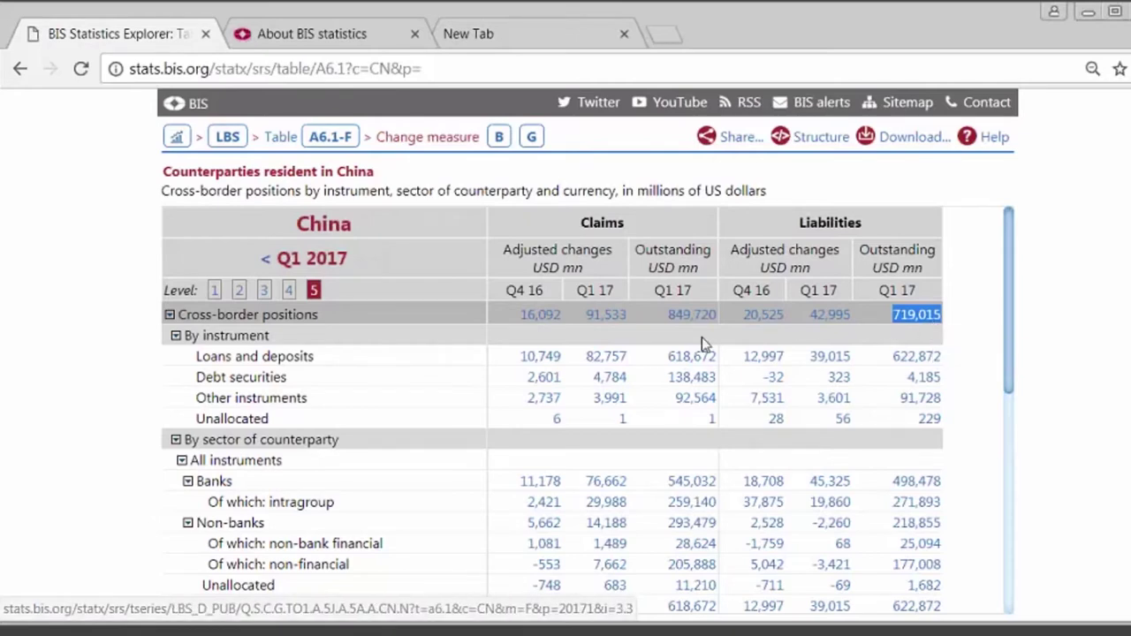
scroll(693, 340, "down", 1)
scroll(694, 340, "up", 1)
scroll(694, 340, "down", 1)
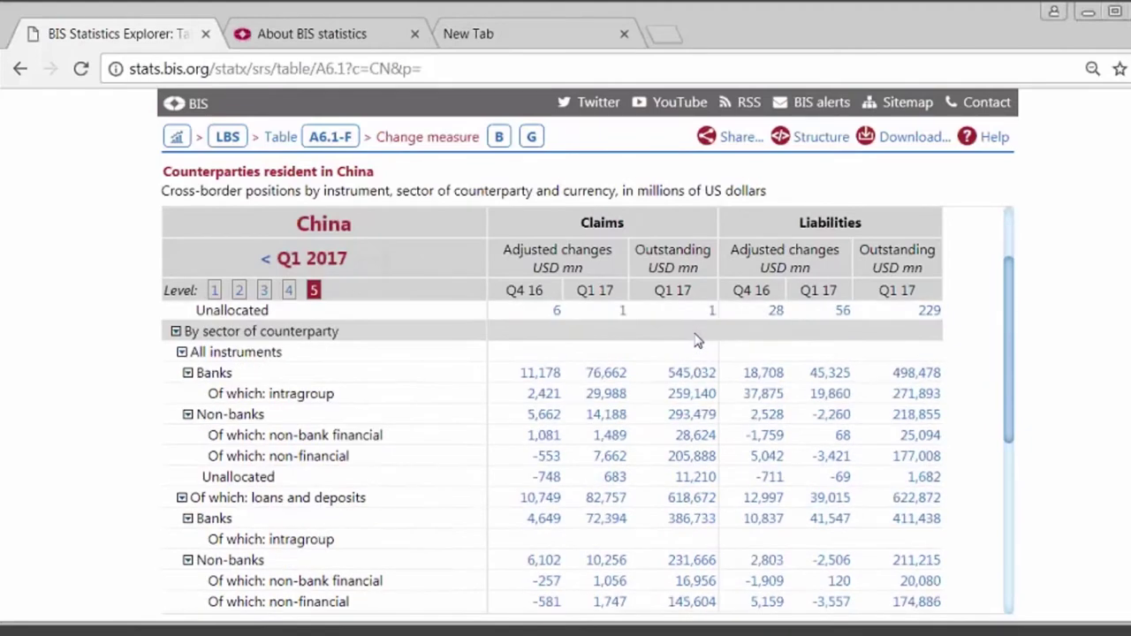
scroll(694, 342, "down", 6)
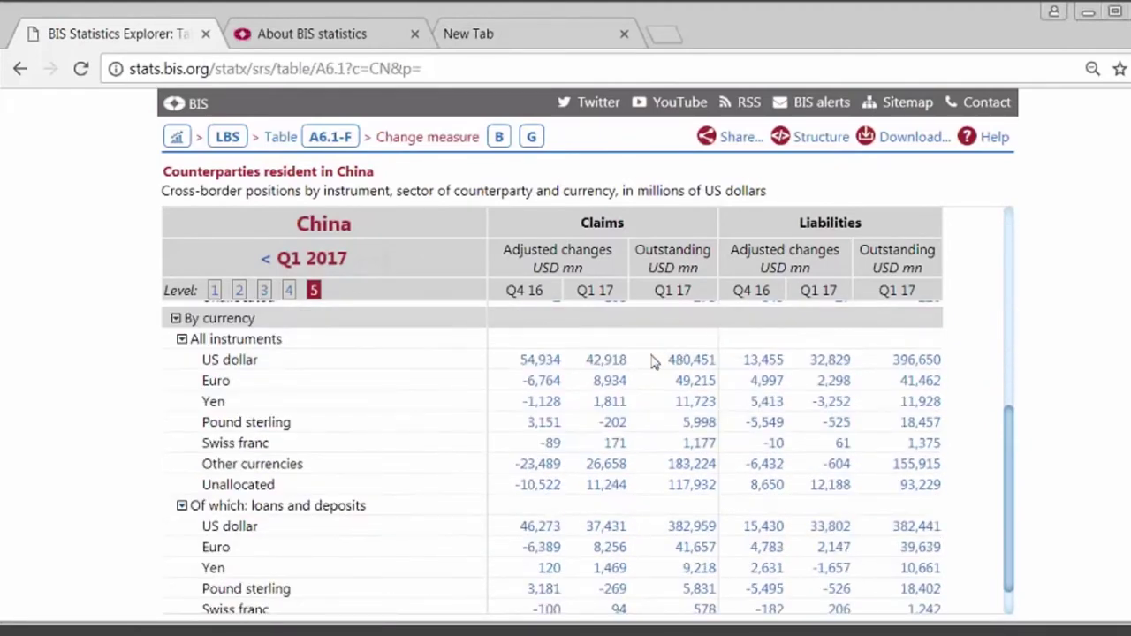
scroll(688, 376, "up", 6)
left_click_drag(718, 319, 668, 317)
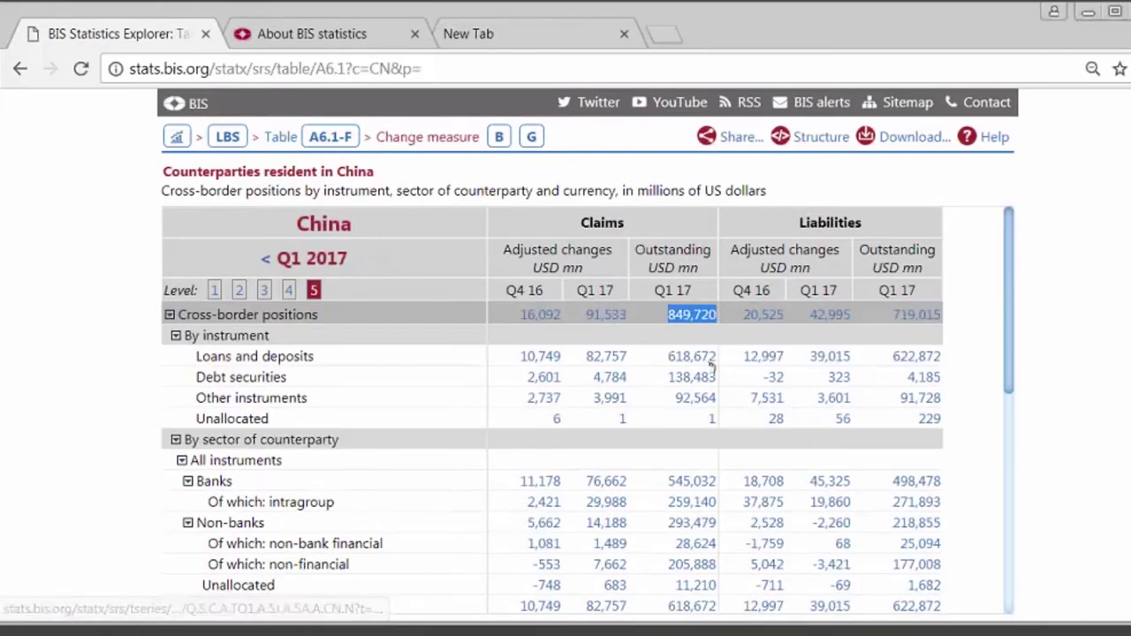
scroll(698, 375, "down", 2)
scroll(699, 376, "down", 5)
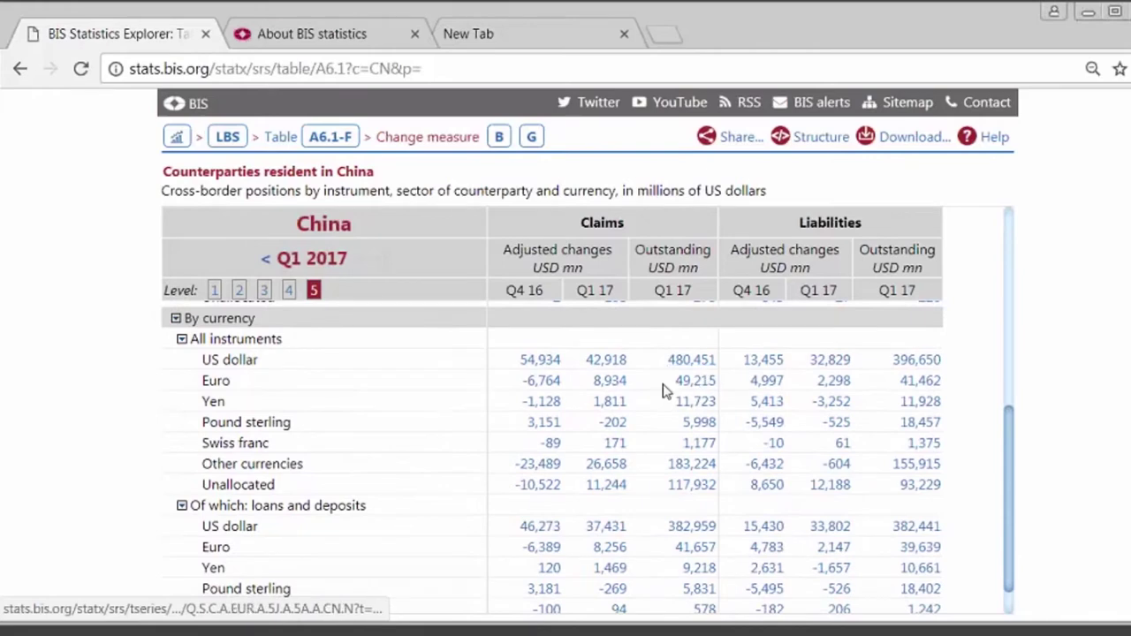
left_click_drag(664, 361, 719, 366)
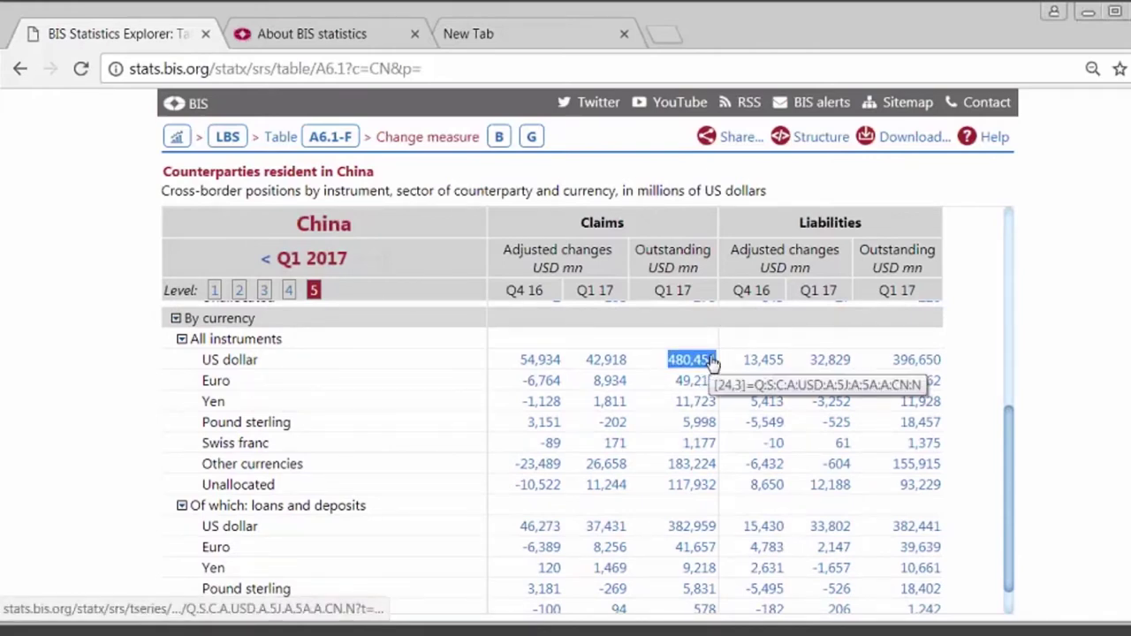
left_click(665, 384)
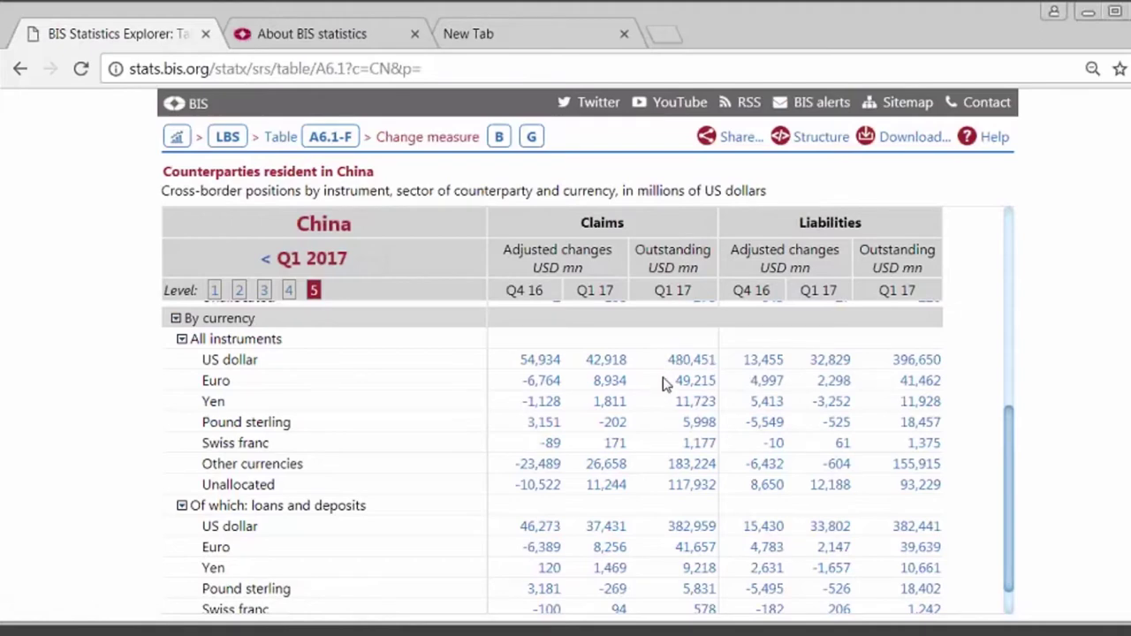
left_click_drag(664, 383, 720, 386)
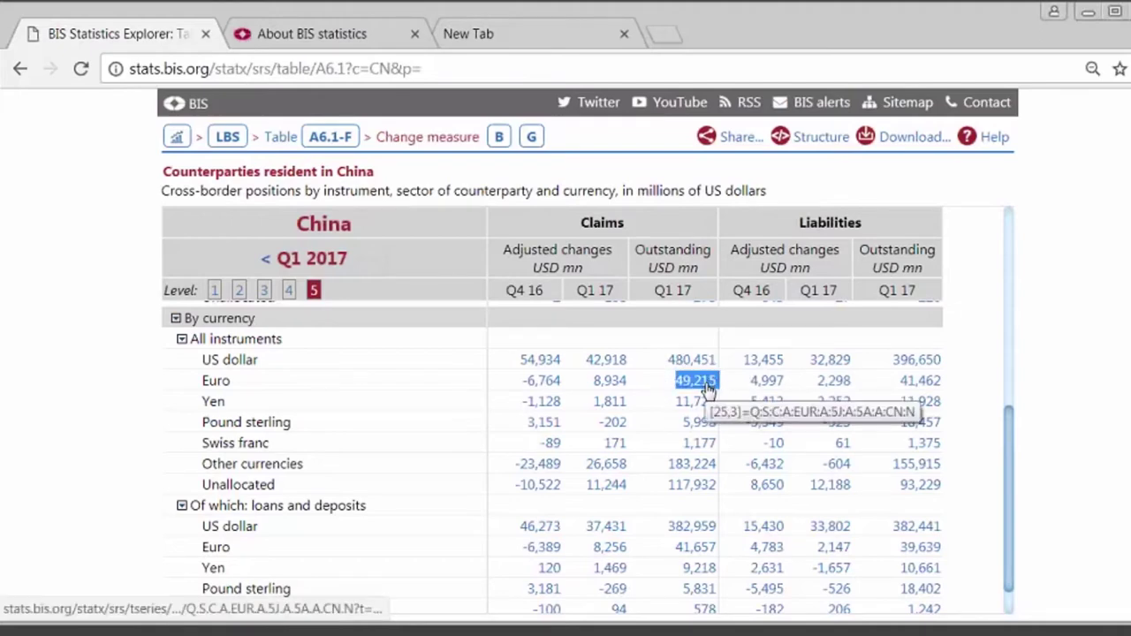
scroll(677, 400, "up", 1)
scroll(669, 393, "down", 1)
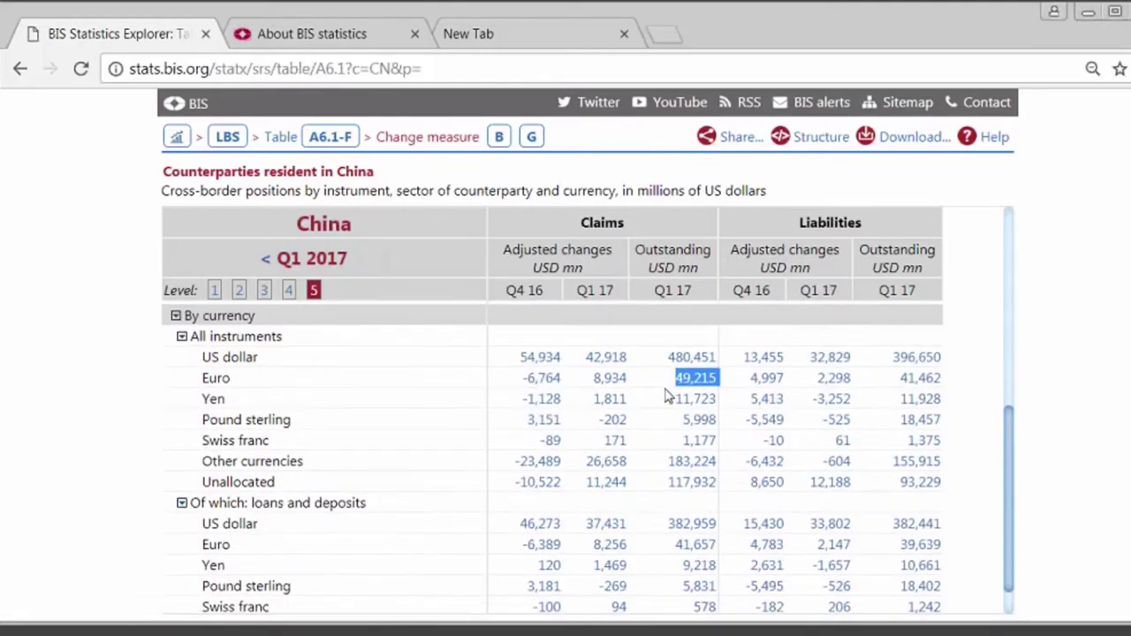
scroll(668, 395, "down", 1)
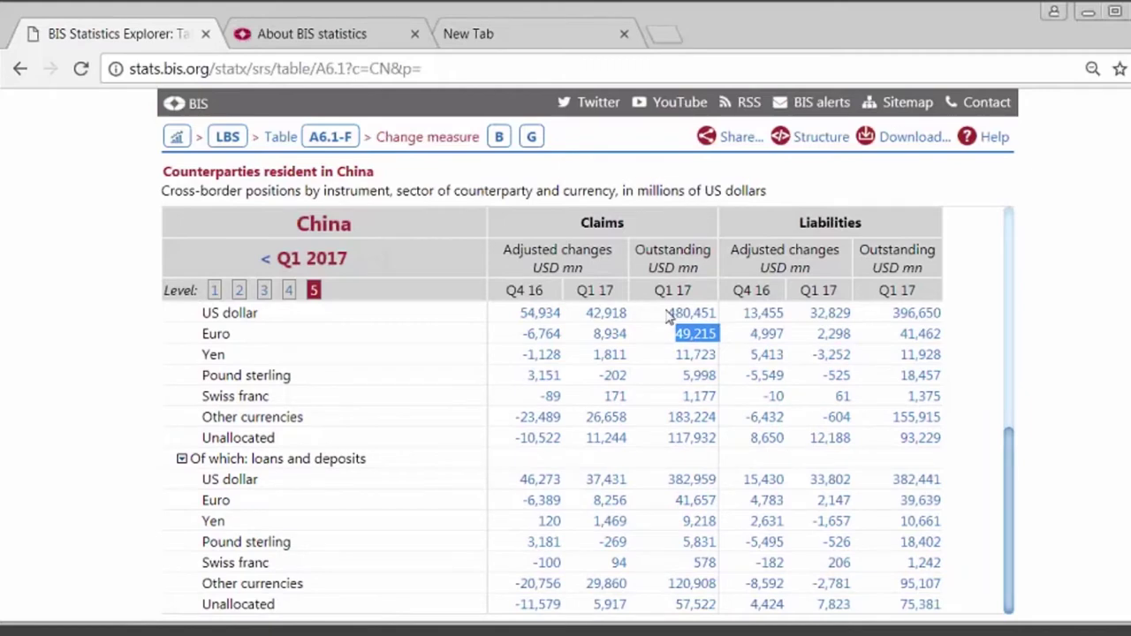
left_click(694, 315)
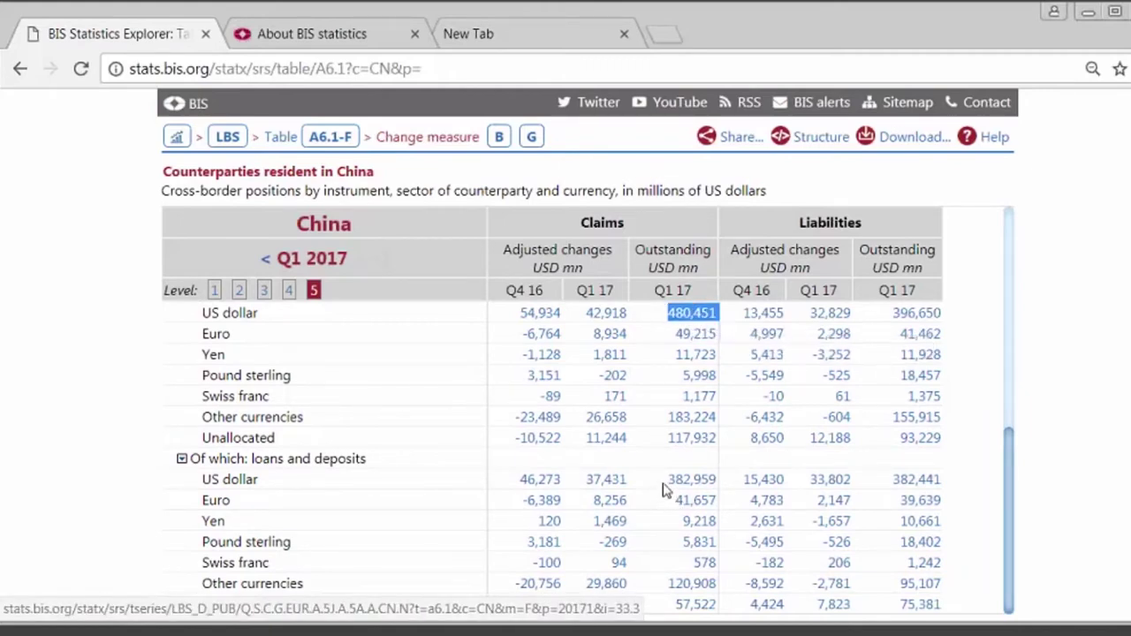
left_click(694, 480)
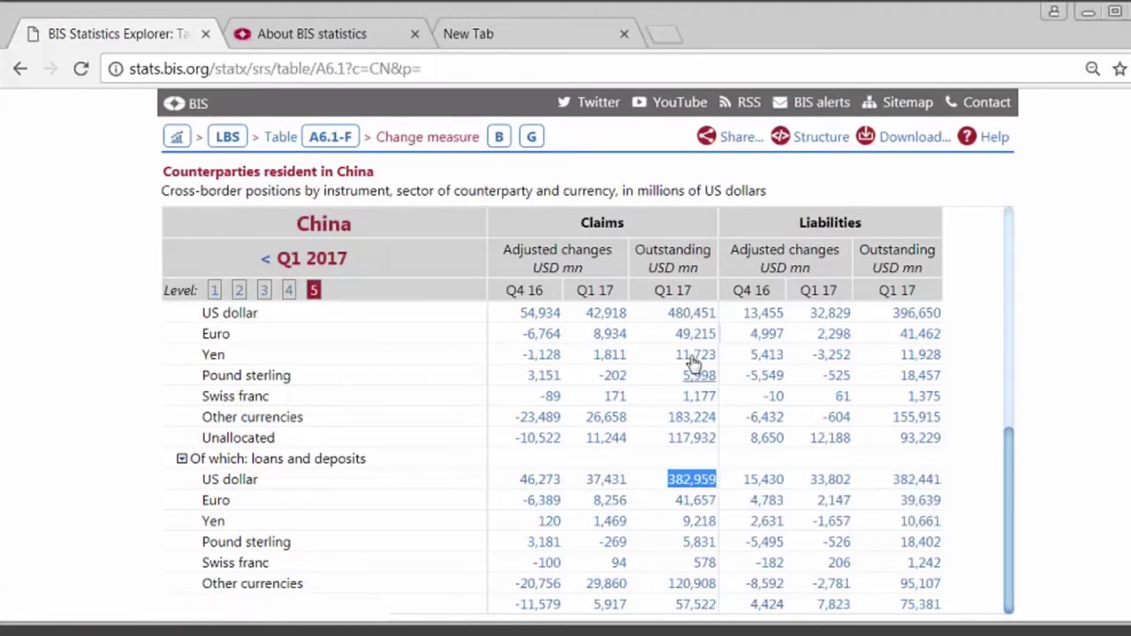
left_click(669, 340)
left_click_drag(669, 341, 712, 347)
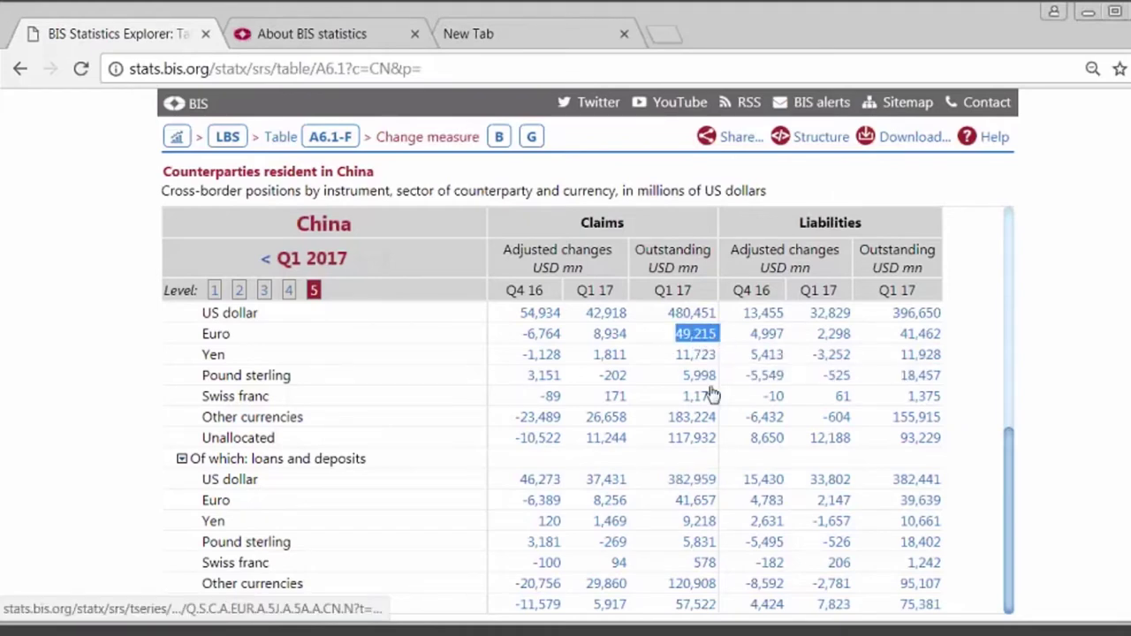
left_click(669, 506)
left_click_drag(669, 506, 719, 508)
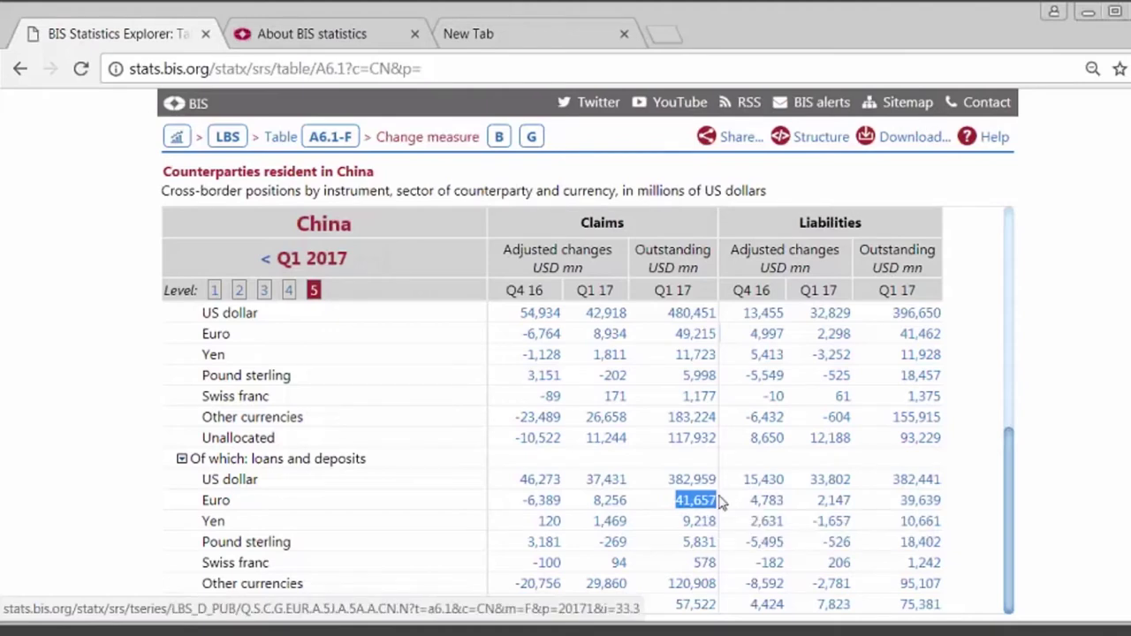
scroll(719, 506, "down", 1)
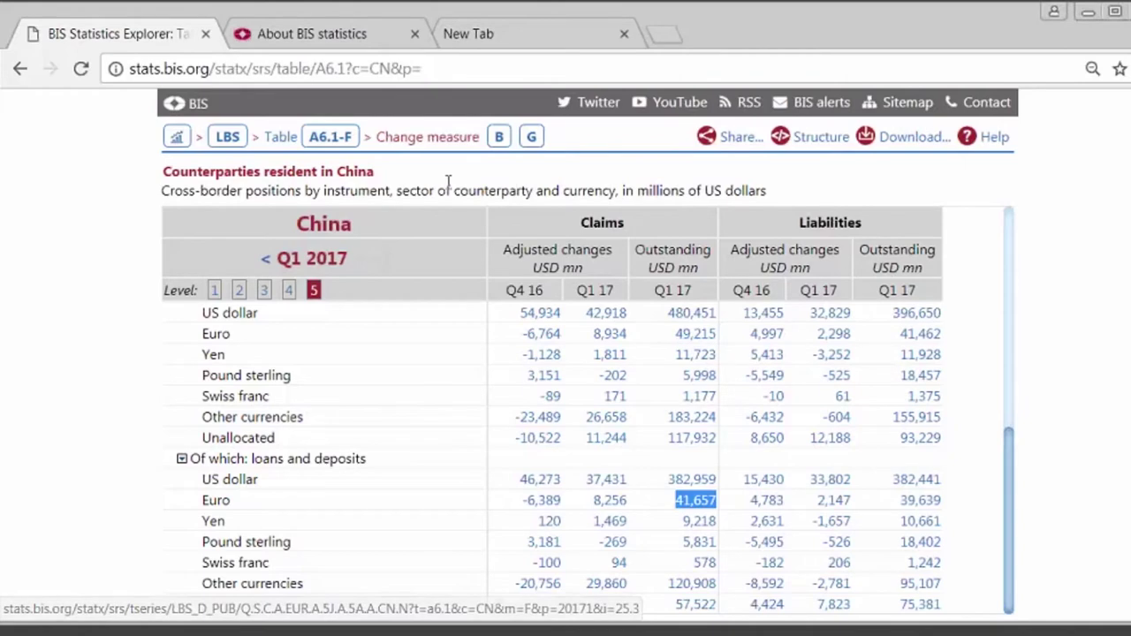
- Return to the locational tables list, open A6.2 and choose China via a 'chin' search
left_click(327, 139)
left_click(281, 137)
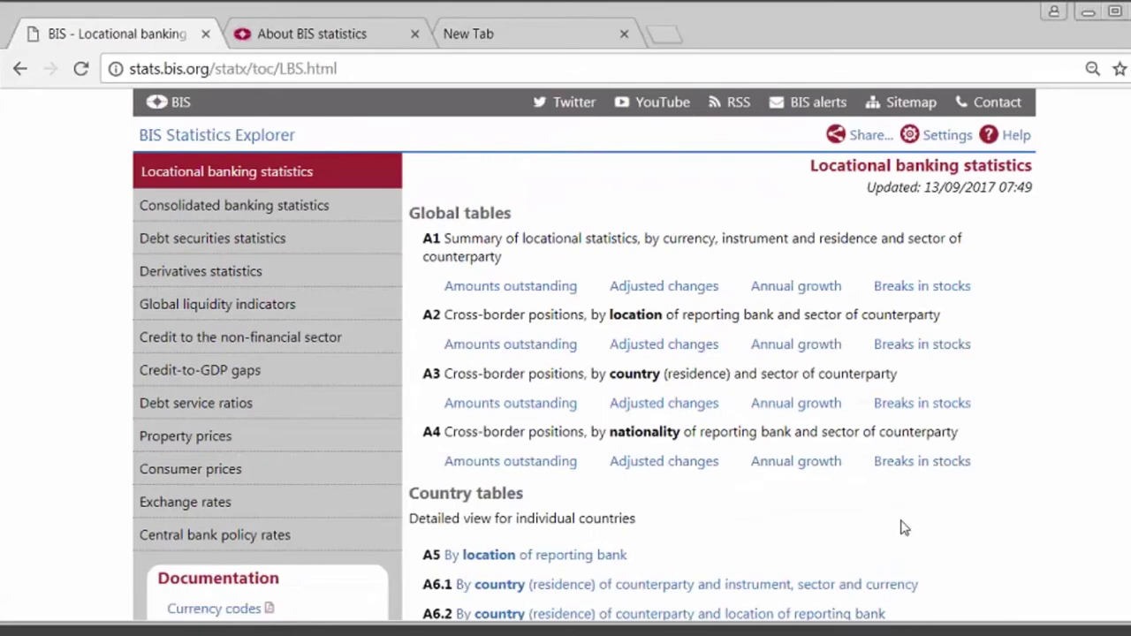
scroll(902, 525, "down", 1)
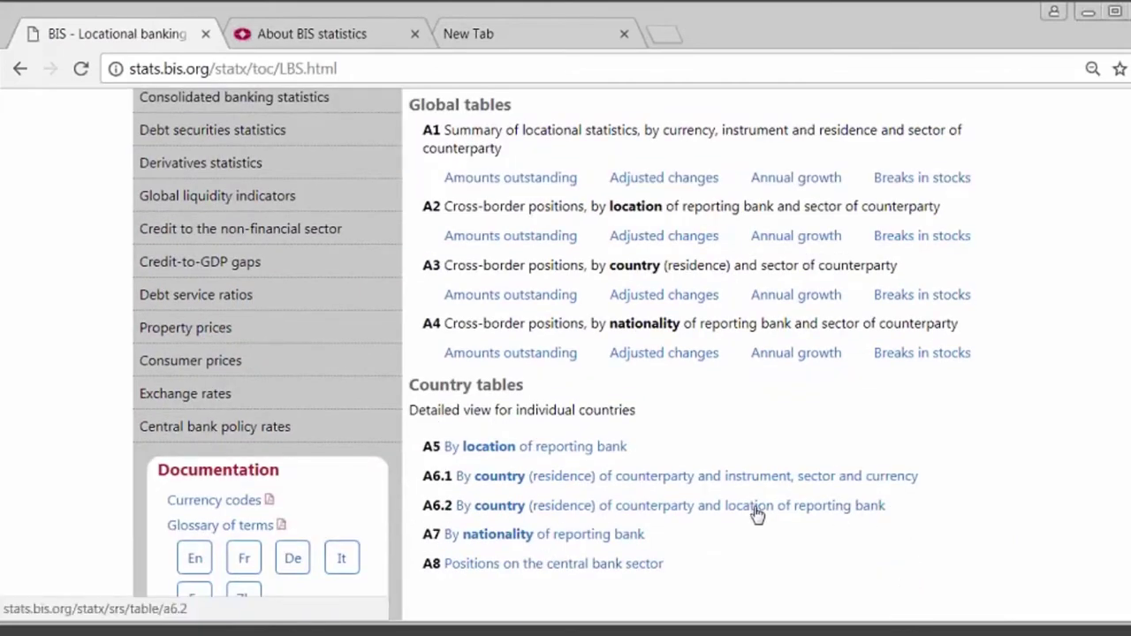
left_click(650, 513)
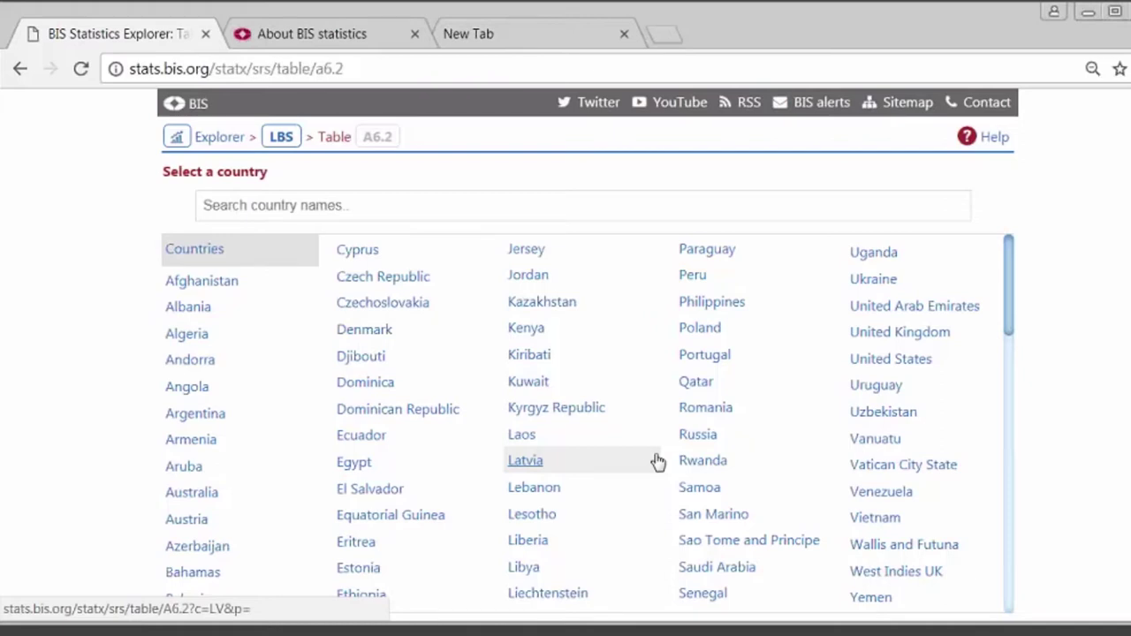
left_click(432, 204)
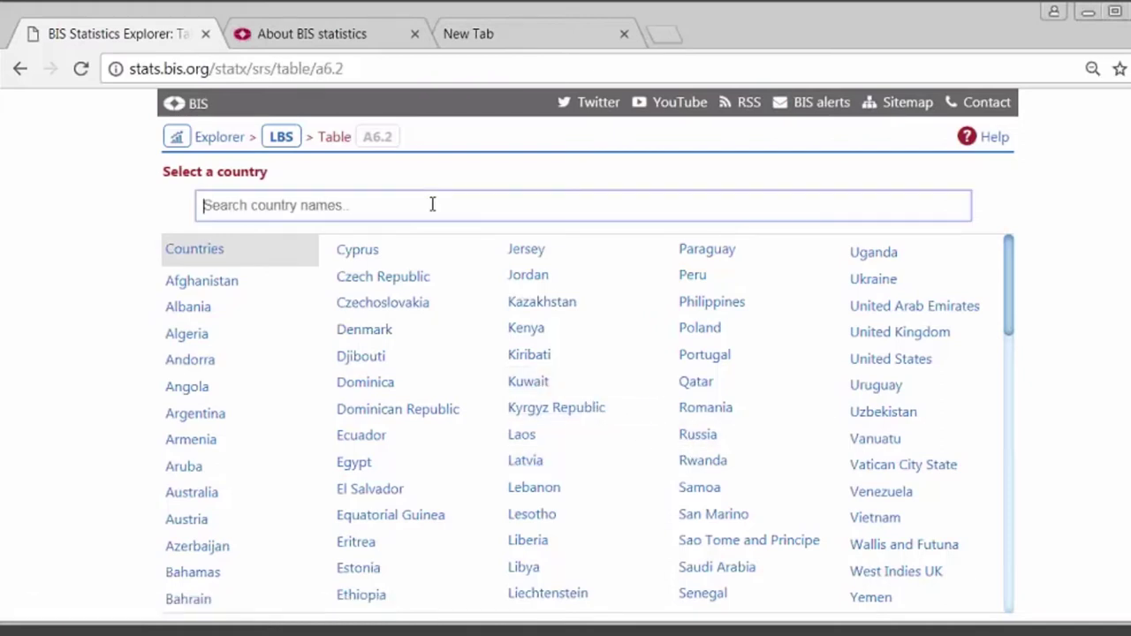
type("chin")
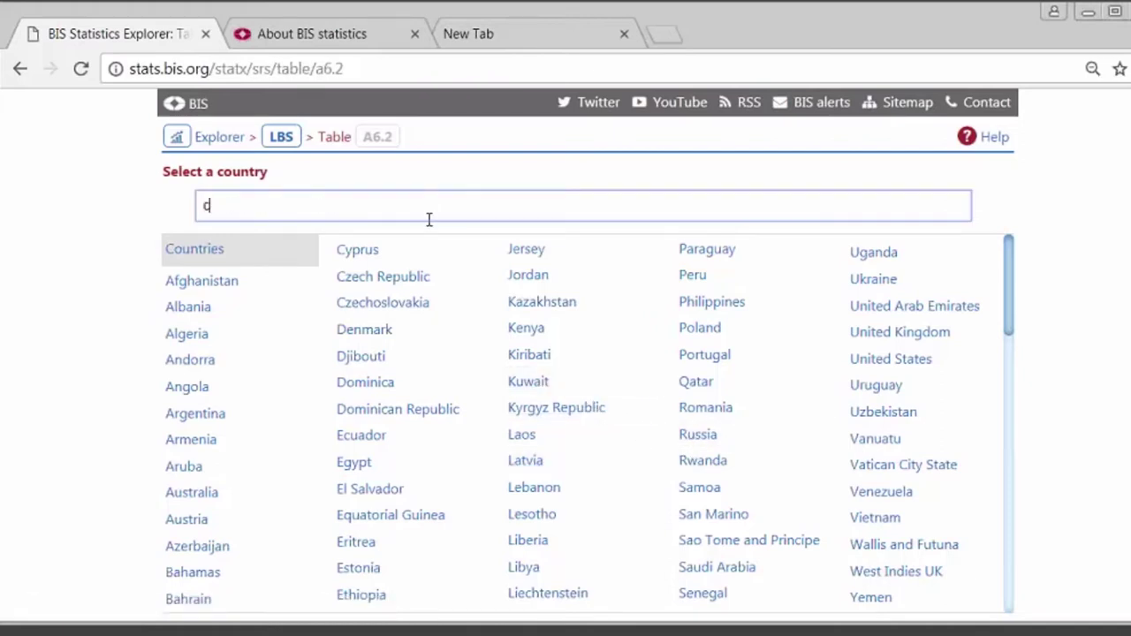
left_click(361, 249)
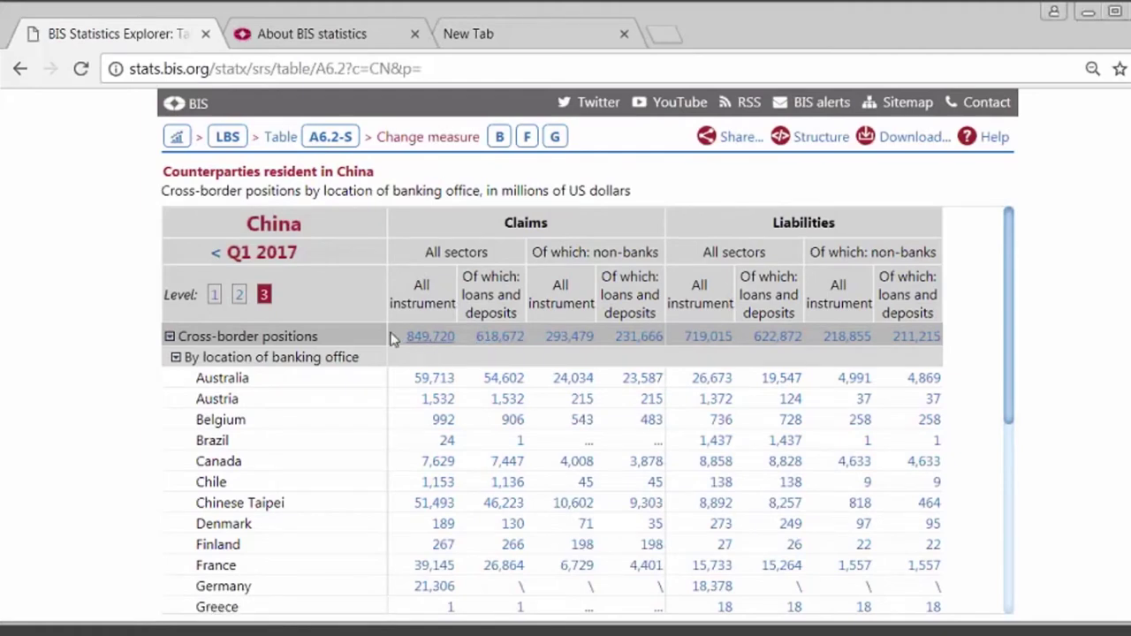
left_click_drag(405, 337, 453, 338)
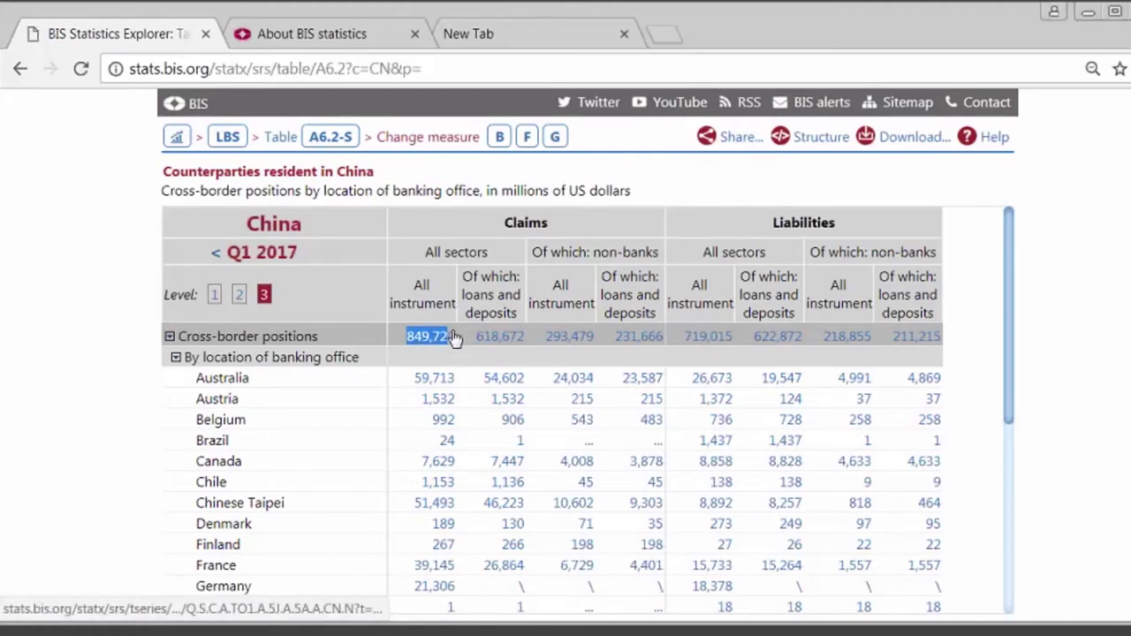
left_click_drag(679, 337, 737, 343)
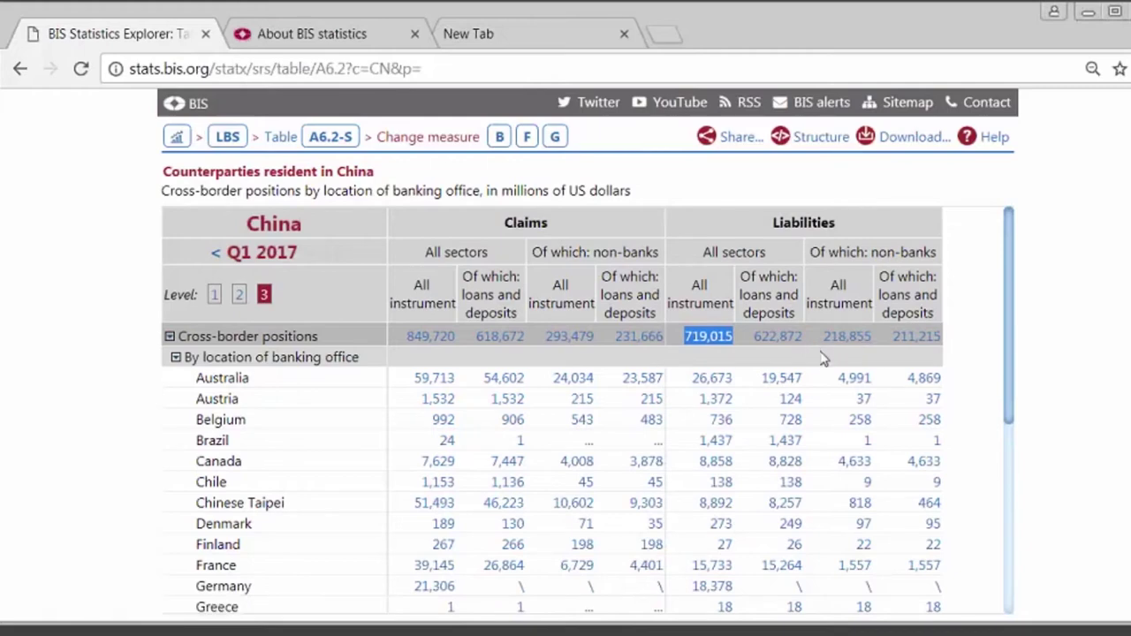
scroll(689, 399, "down", 1)
scroll(687, 397, "up", 1)
key("ctrl+minus")
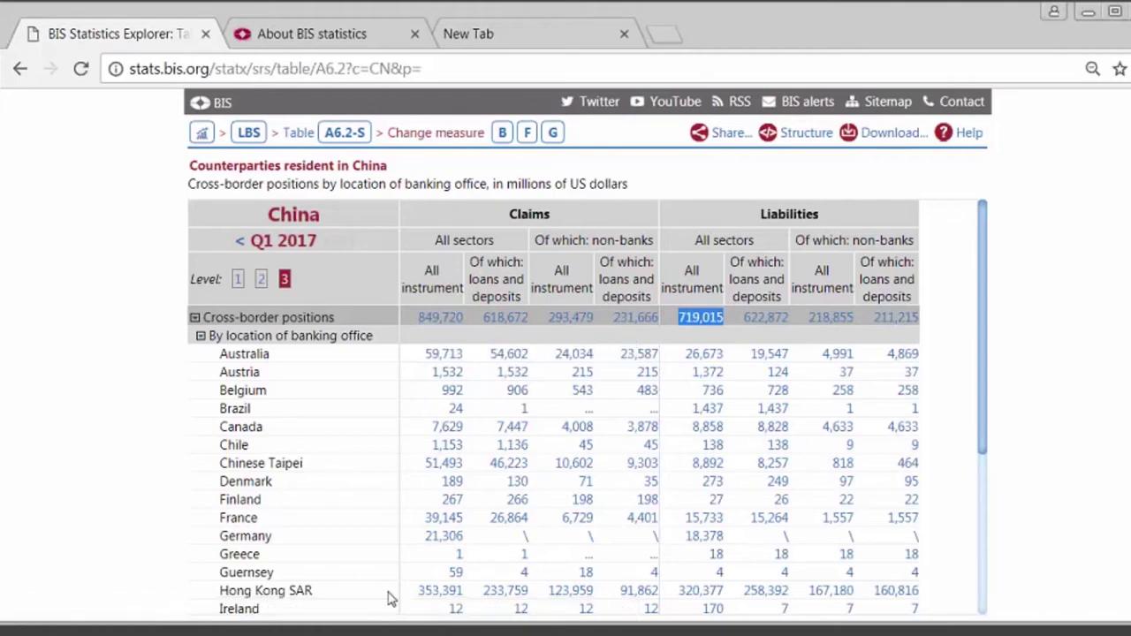
left_click_drag(417, 591, 462, 592)
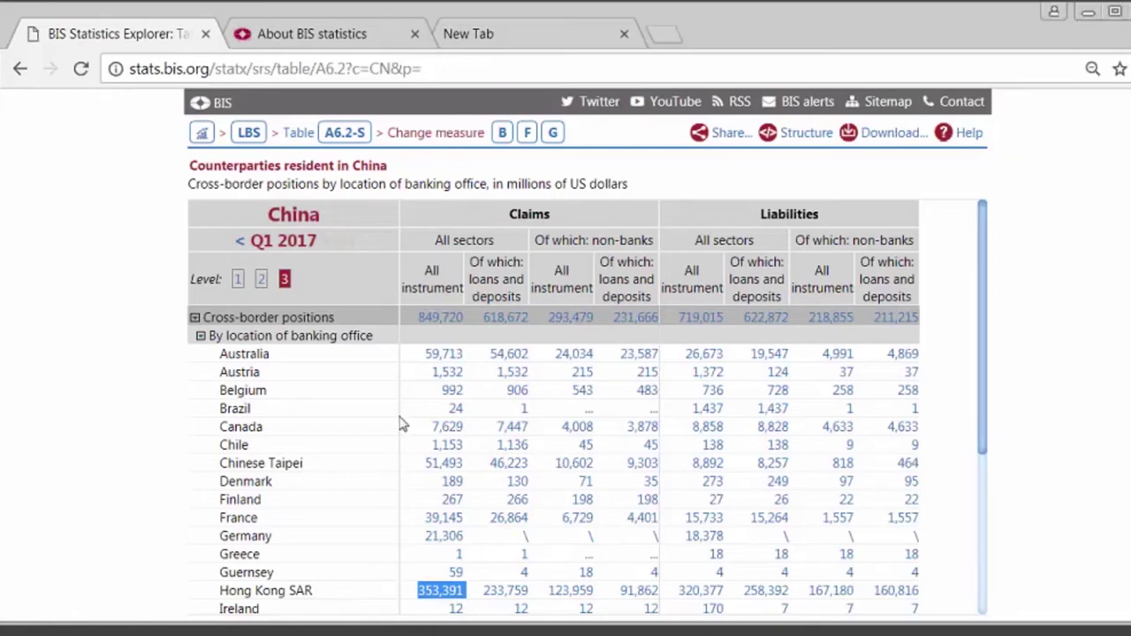
left_click_drag(421, 358, 467, 362)
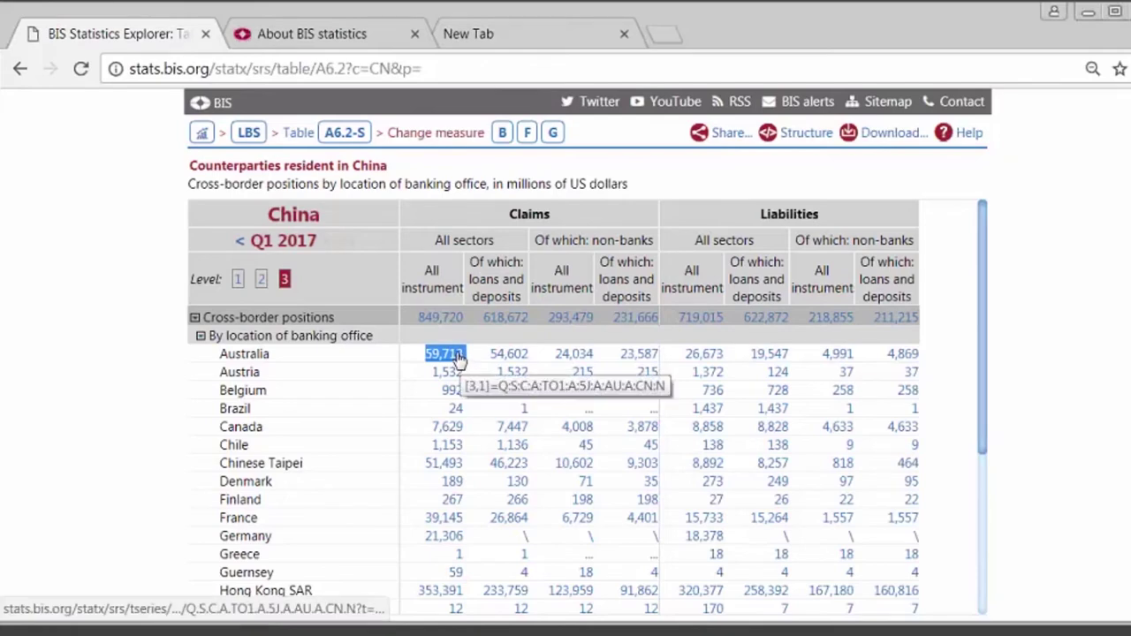
left_click_drag(416, 468, 468, 474)
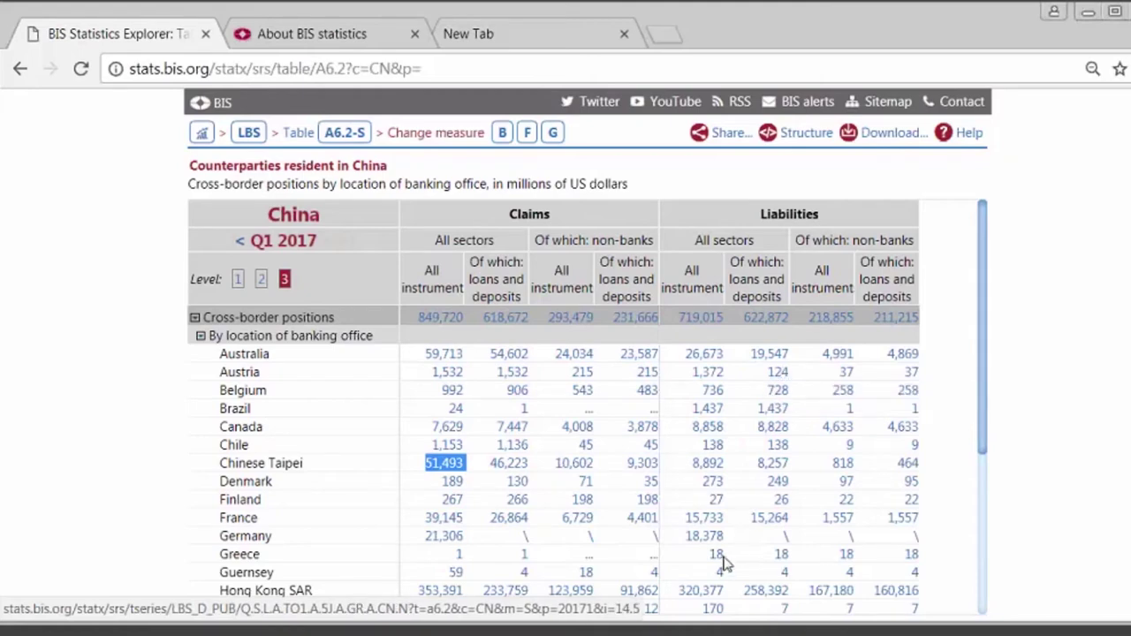
double_click(698, 591)
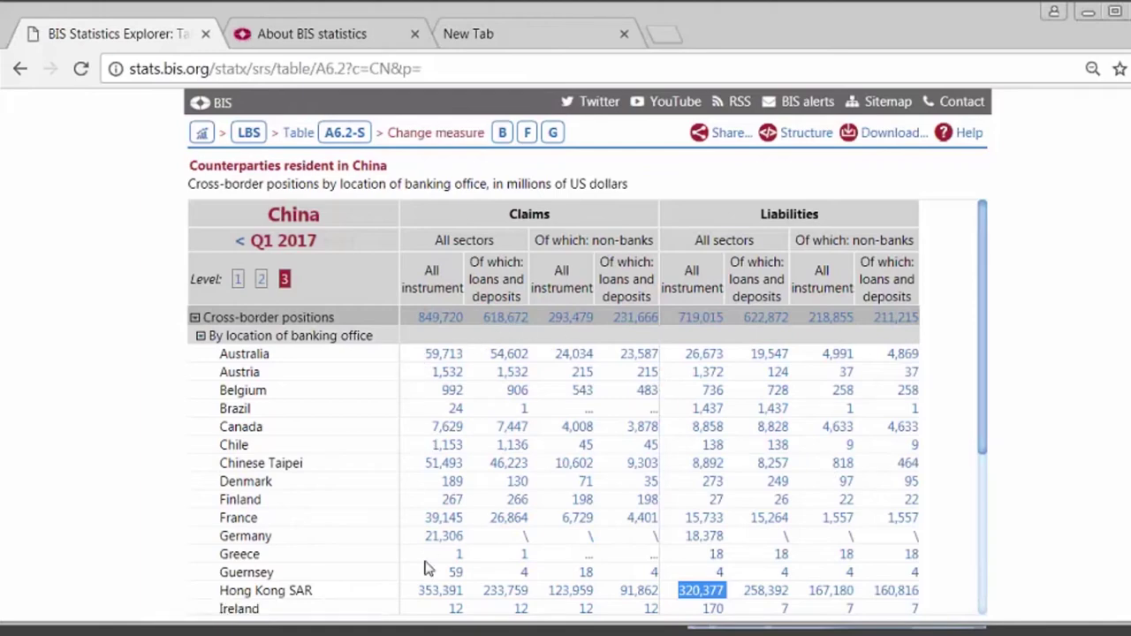
left_click_drag(417, 592, 475, 597)
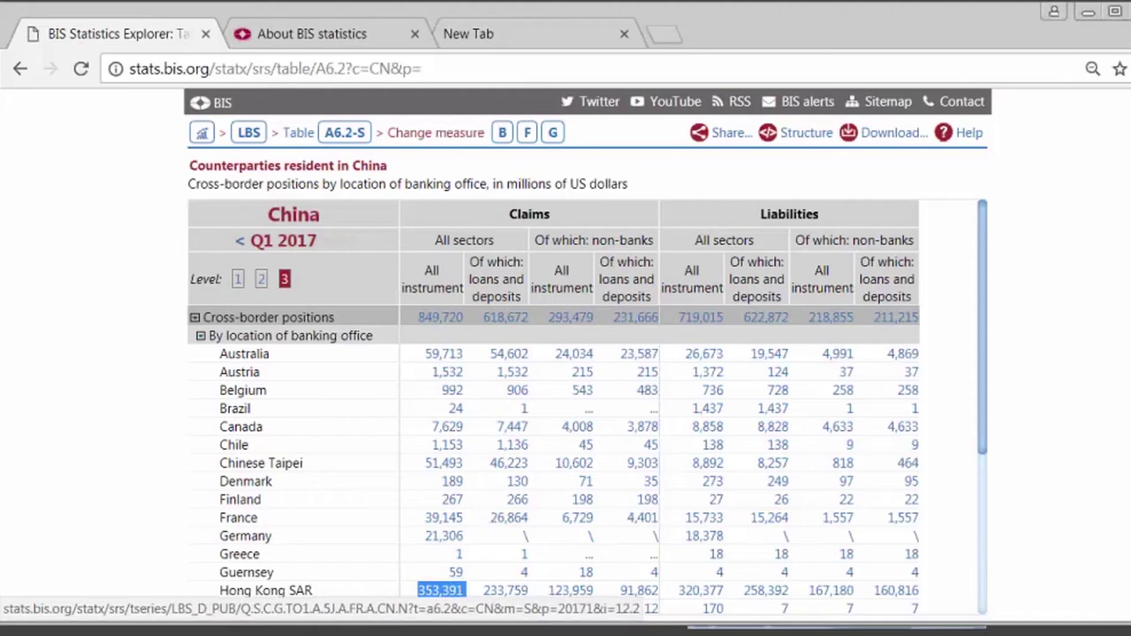
- From the Explorer home, list the Consolidated banking statistics tables B1–B3 and B4
left_click(202, 135)
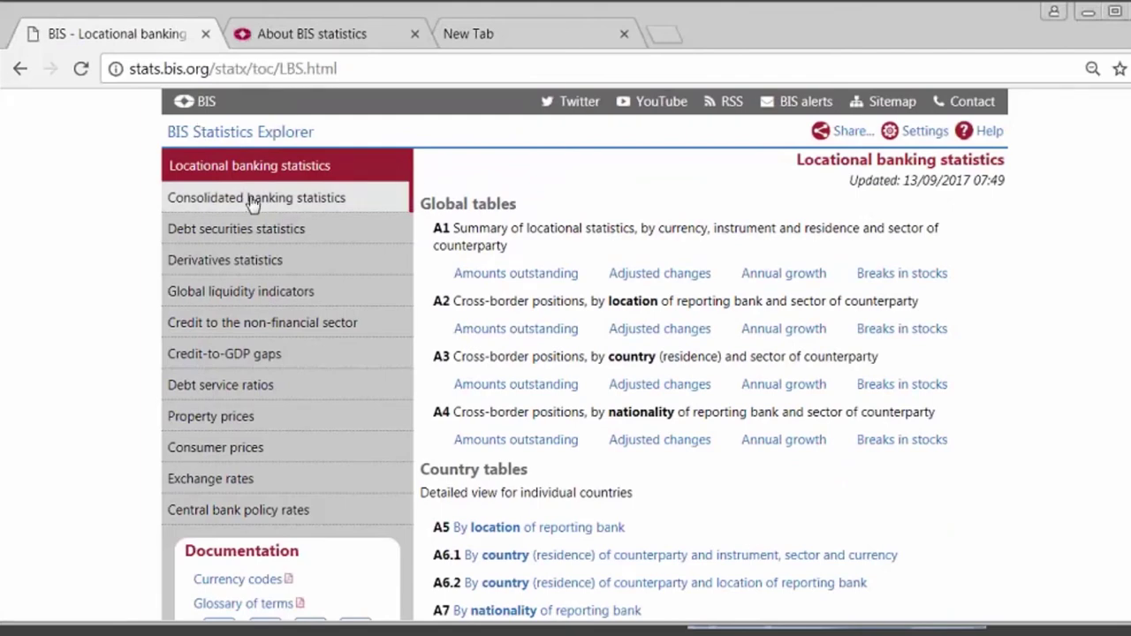
left_click(254, 200)
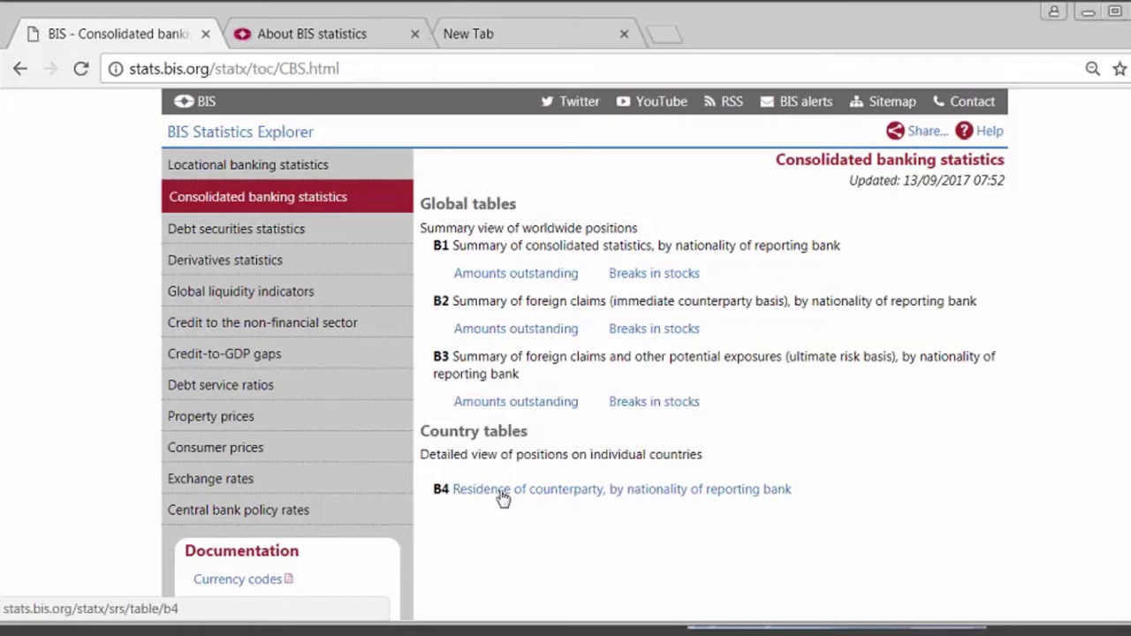
- Open table B4 and pick China after searching country names for 'chin'
left_click(555, 490)
left_click(443, 196)
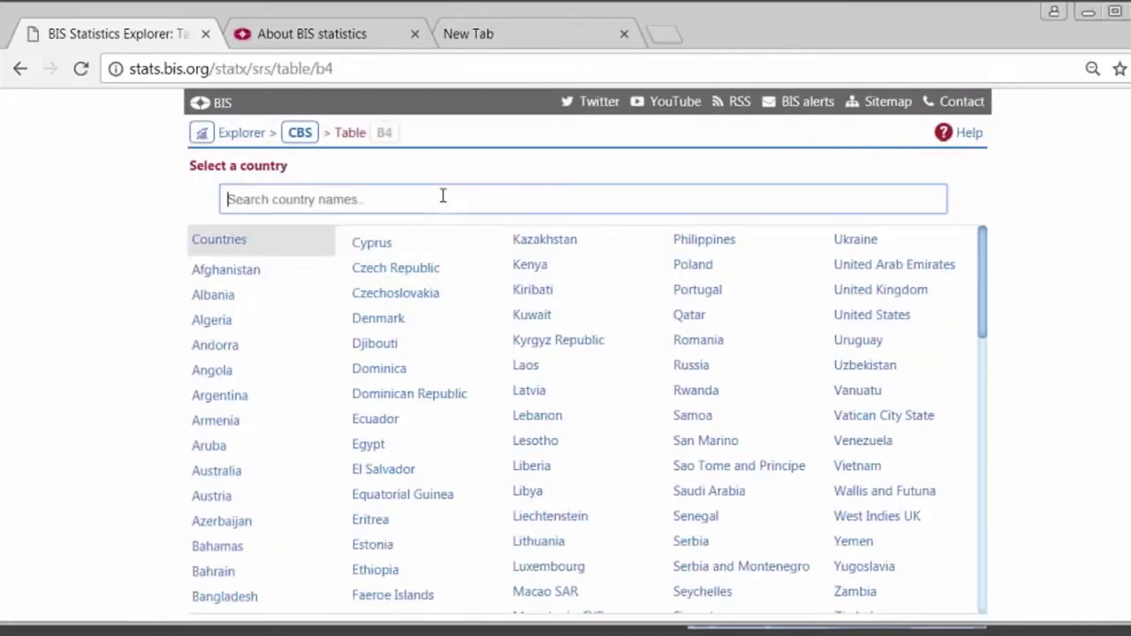
type("chin")
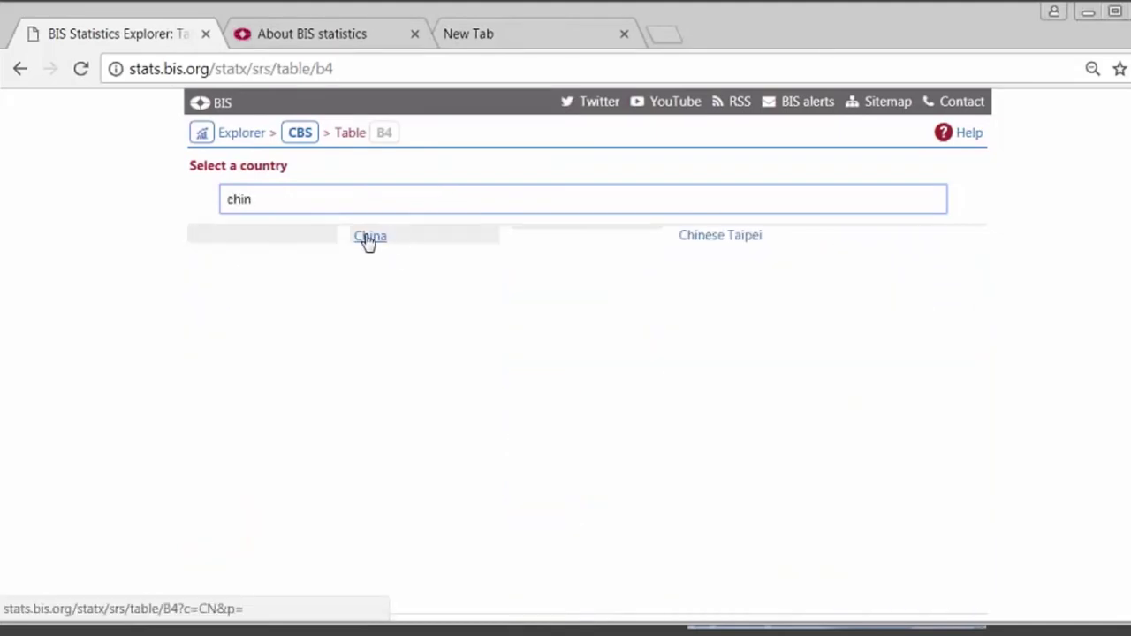
left_click(366, 238)
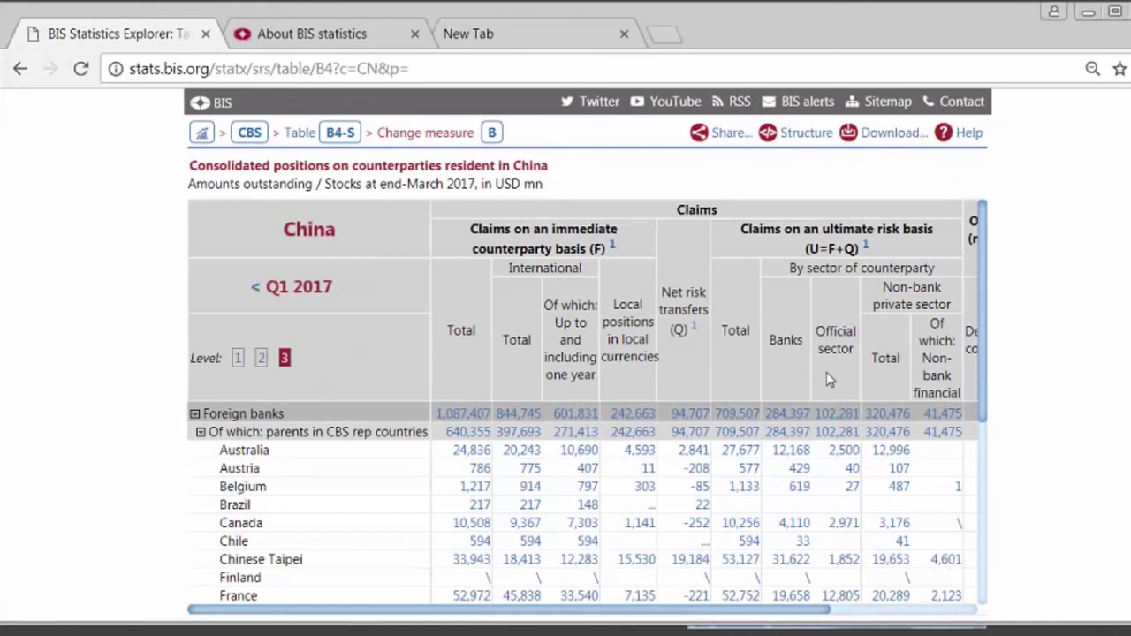
scroll(984, 389, "down", 1)
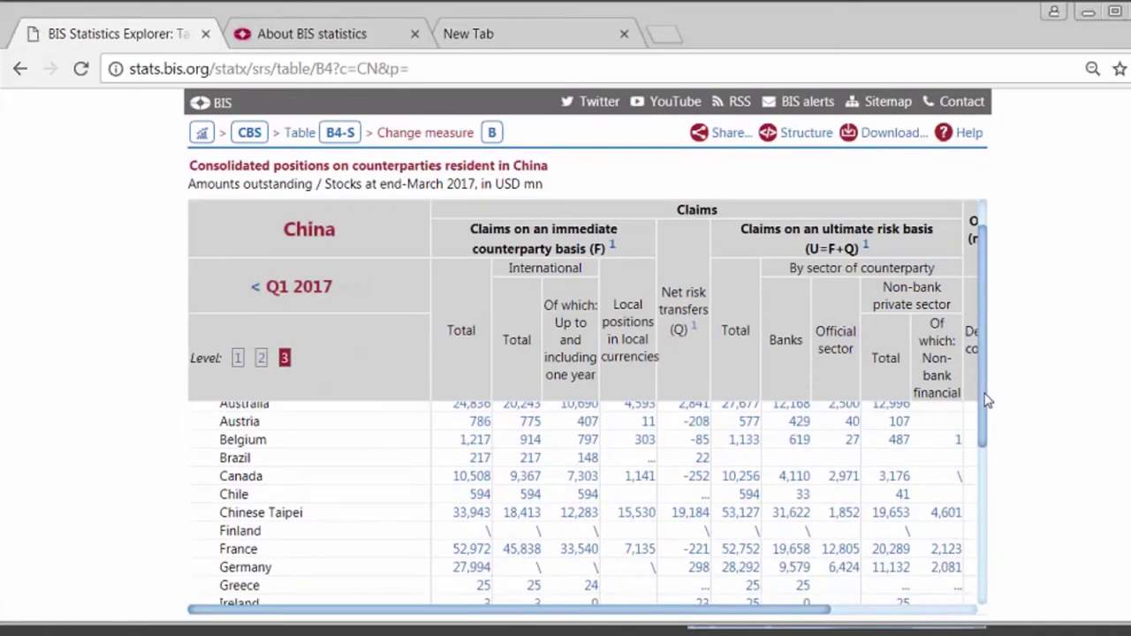
scroll(982, 376, "up", 1)
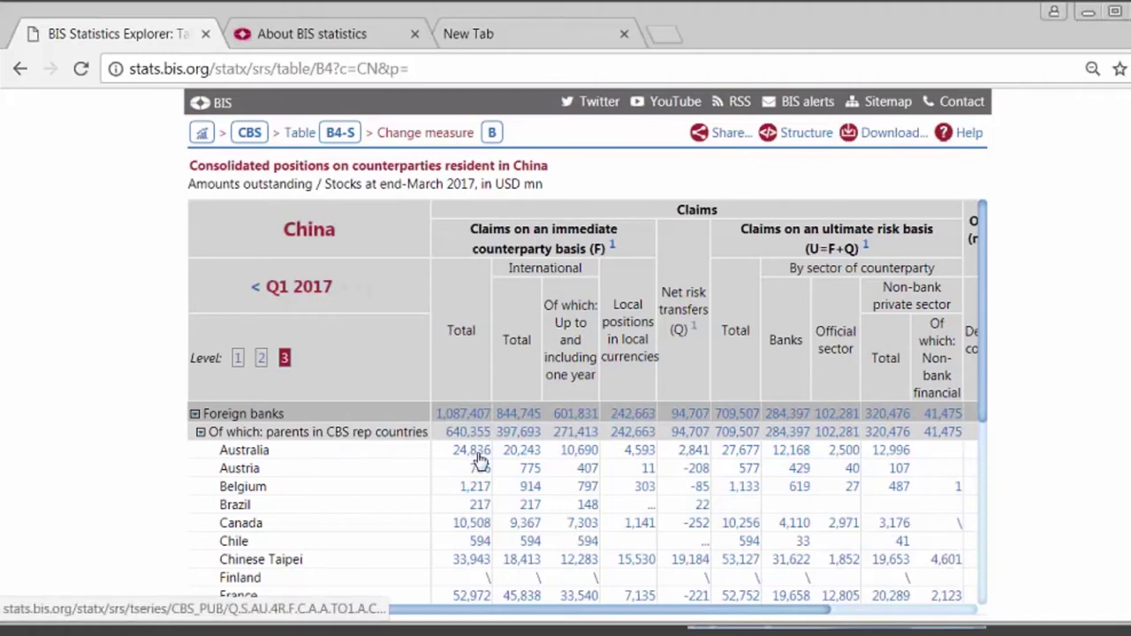
mouse_move(459, 449)
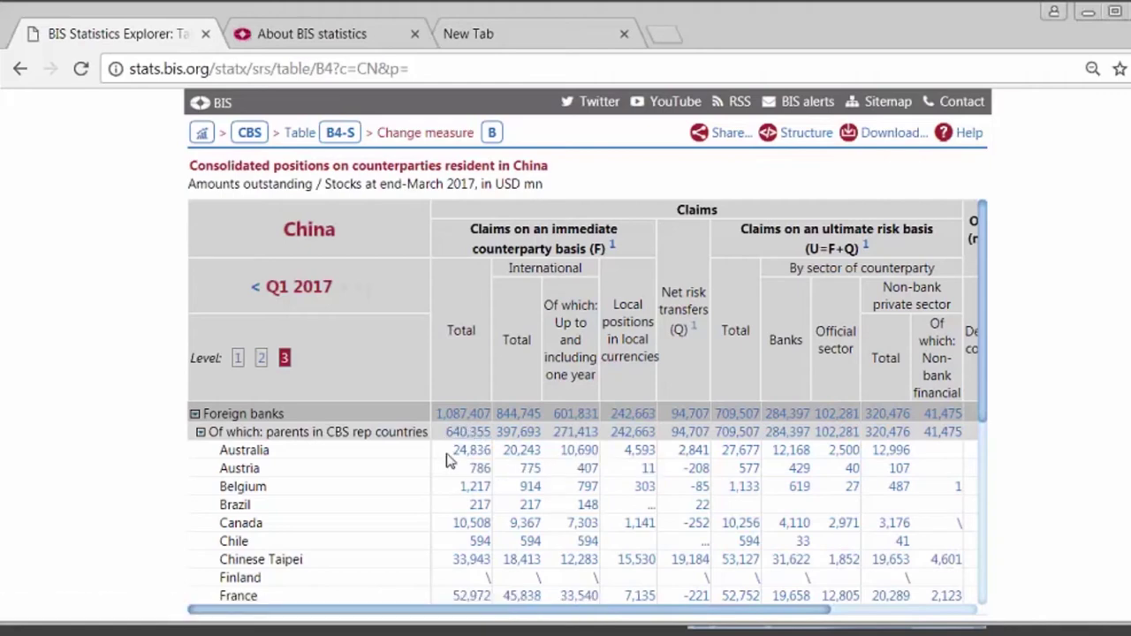
left_click_drag(448, 460, 478, 455)
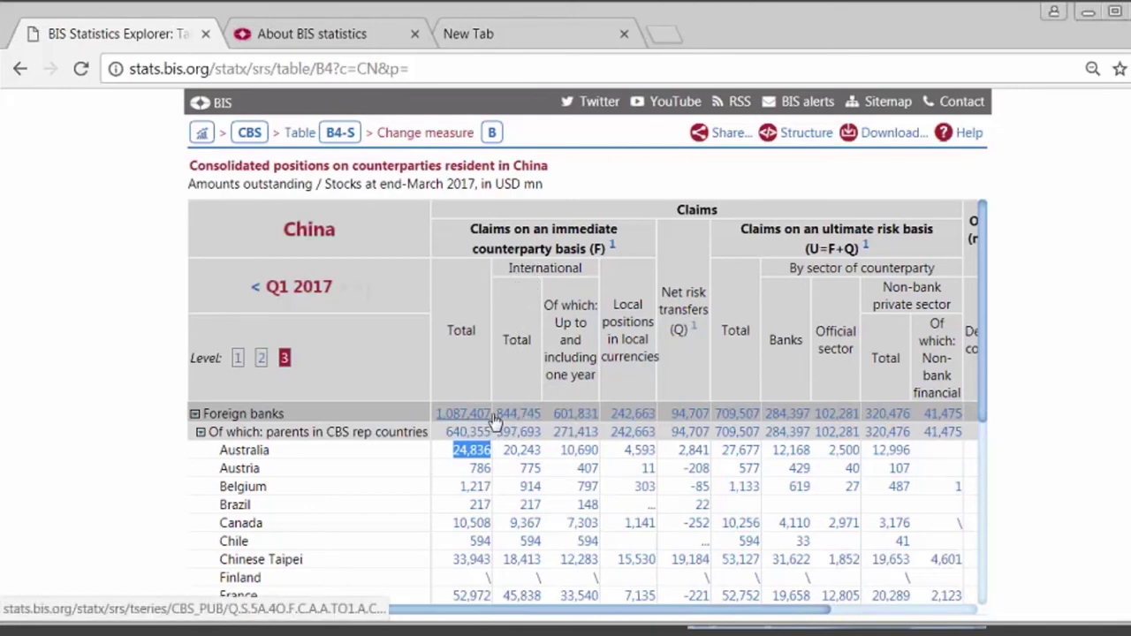
left_click_drag(495, 417, 543, 417)
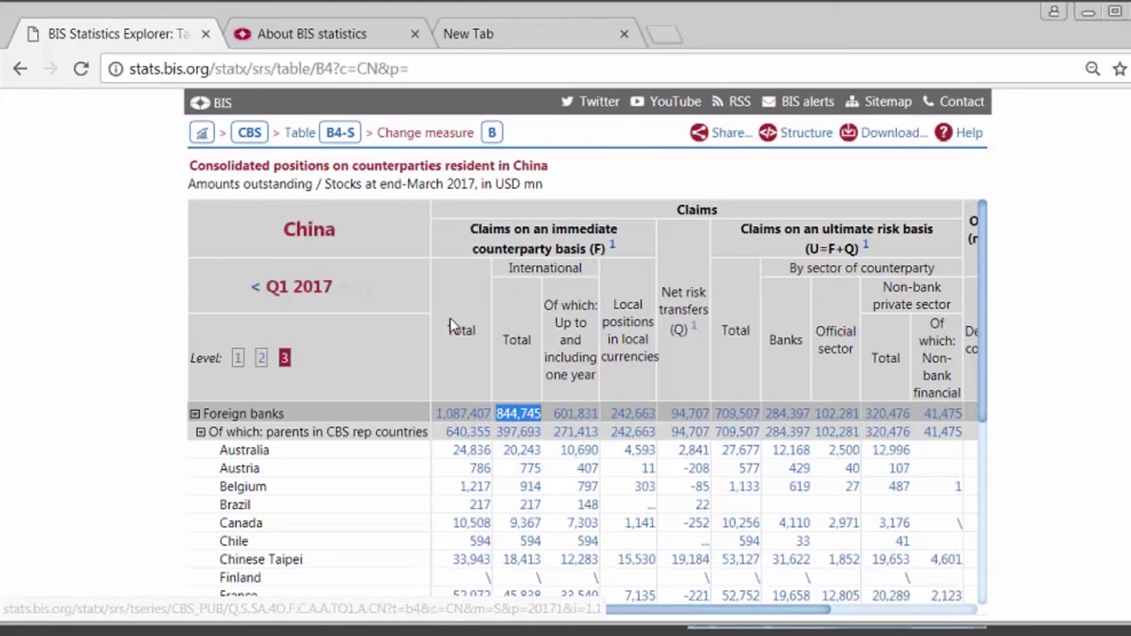
double_click(446, 415)
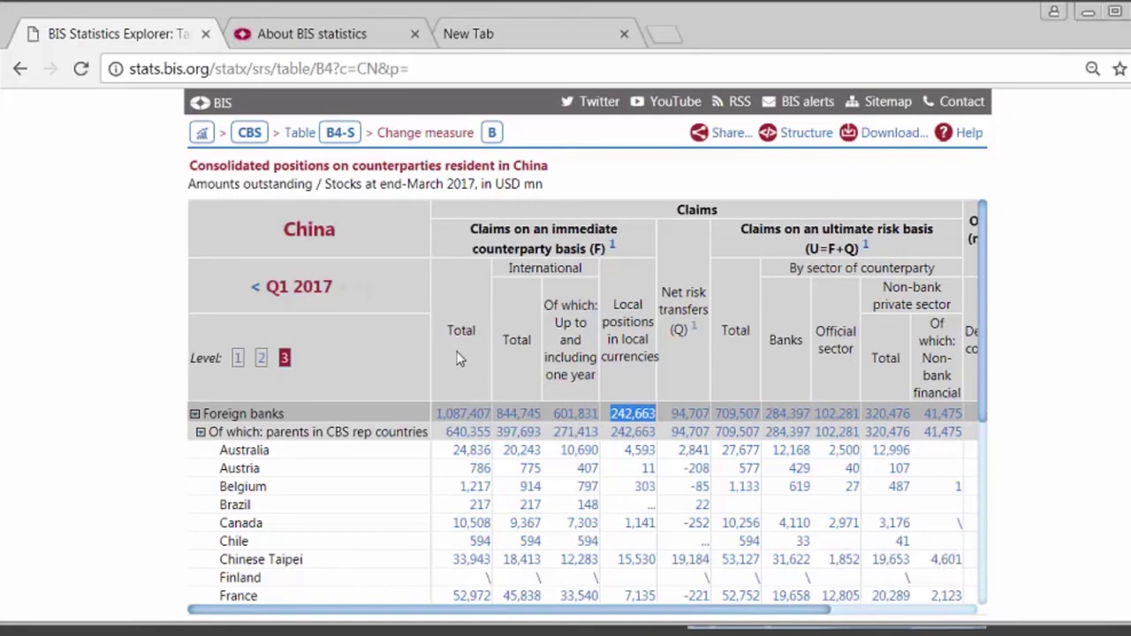
scroll(459, 351, "down", 2)
scroll(459, 345, "up", 2)
scroll(459, 344, "down", 1)
scroll(459, 352, "down", 1)
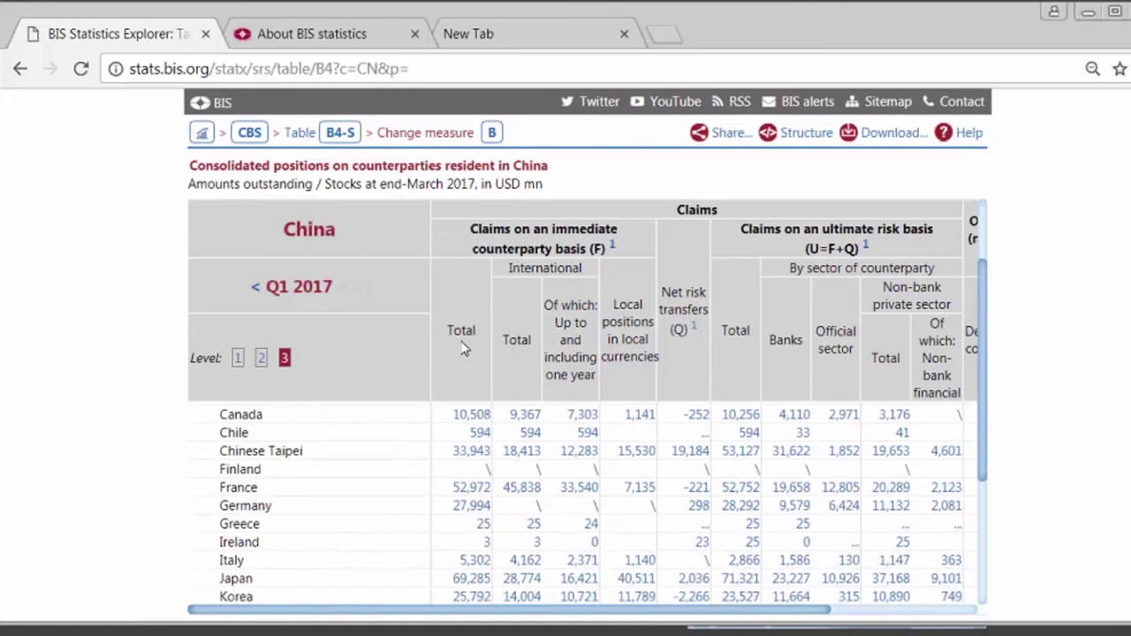
scroll(463, 371, "down", 2)
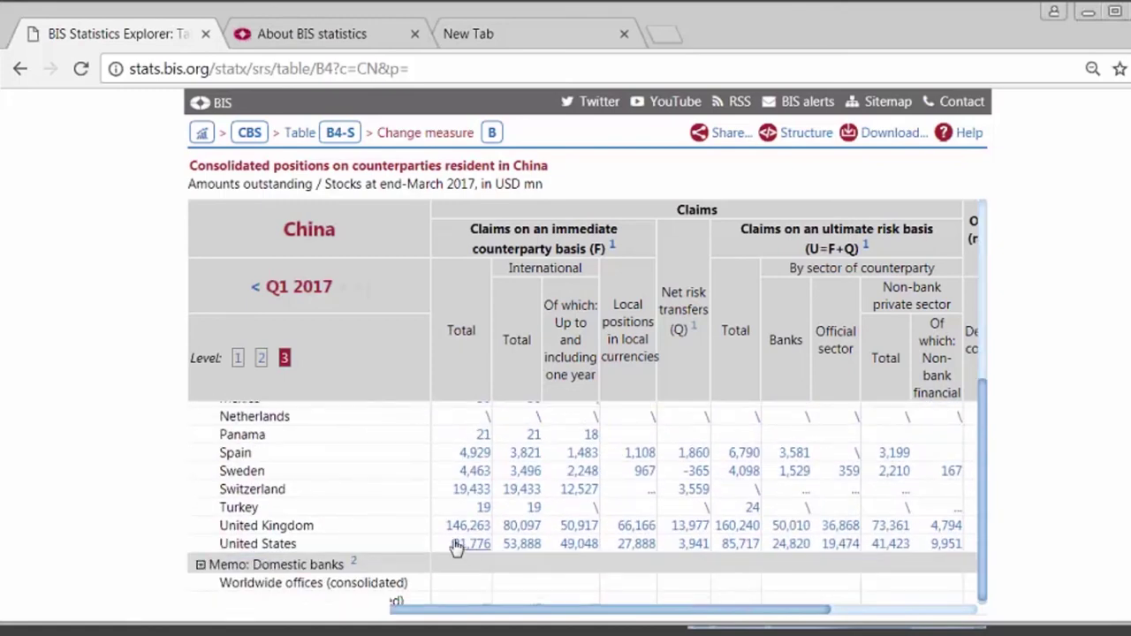
left_click_drag(444, 528, 493, 528)
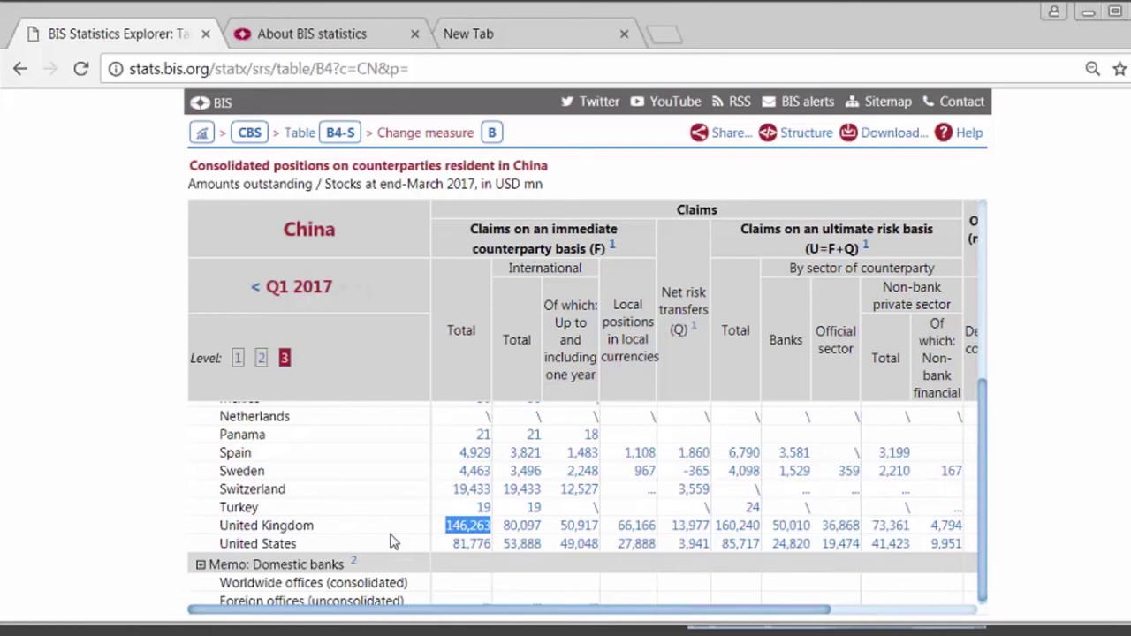
left_click_drag(446, 547, 497, 550)
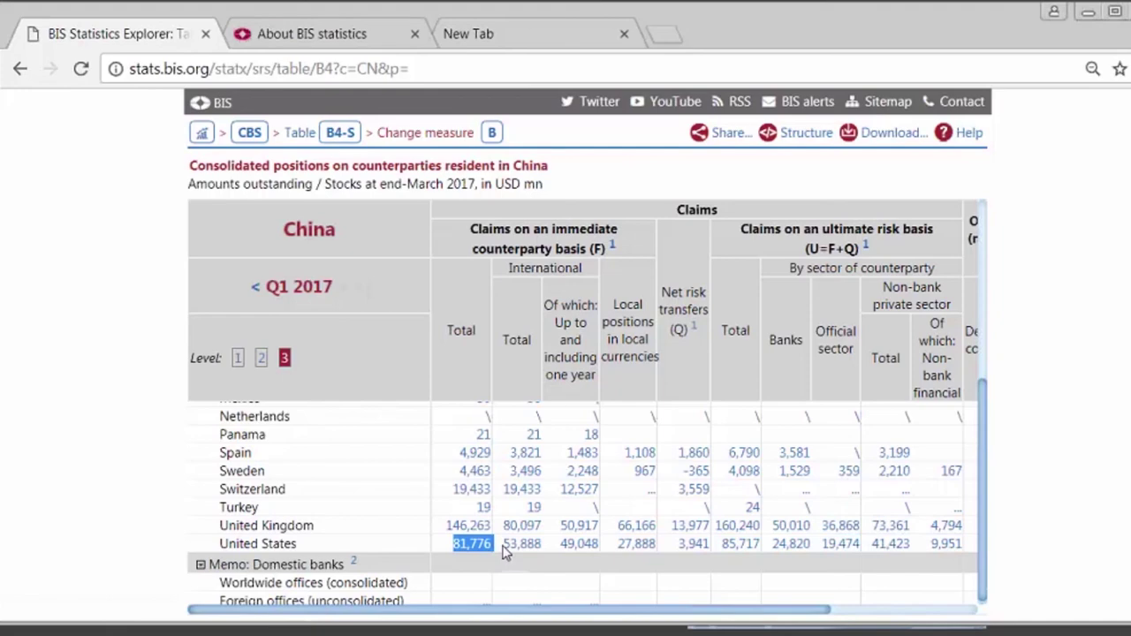
left_click_drag(986, 425, 984, 212)
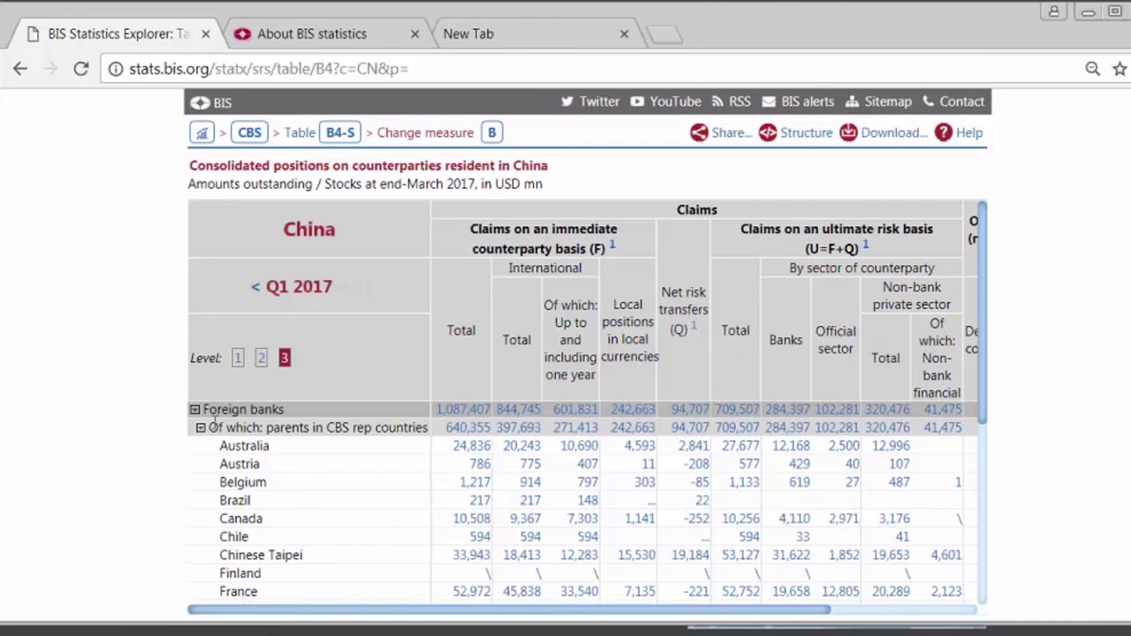
double_click(472, 446)
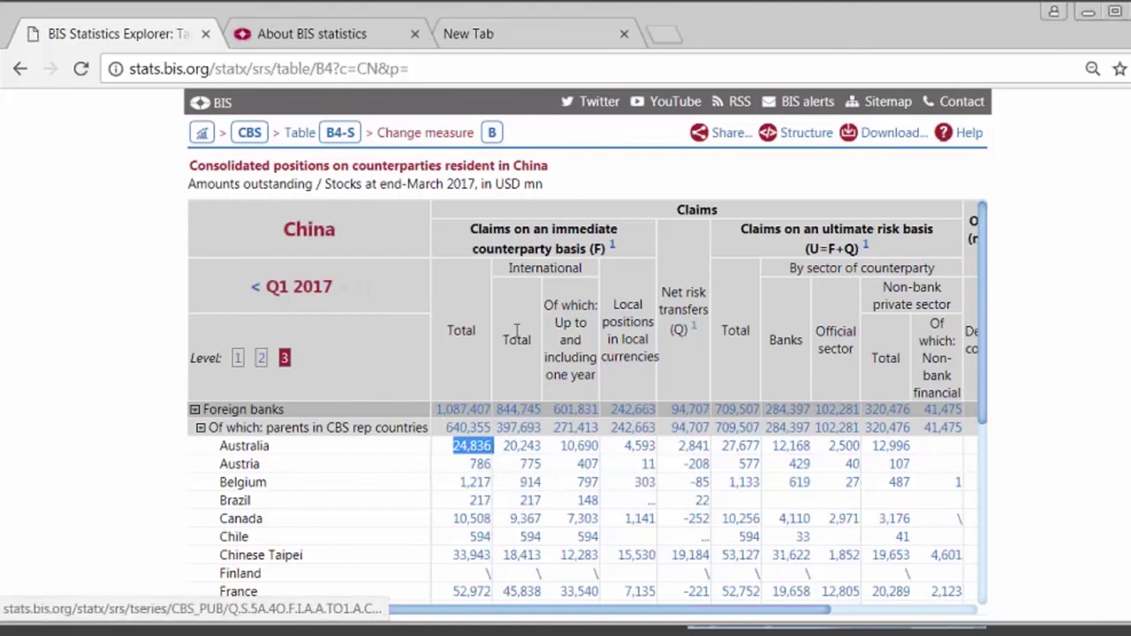
double_click(730, 447)
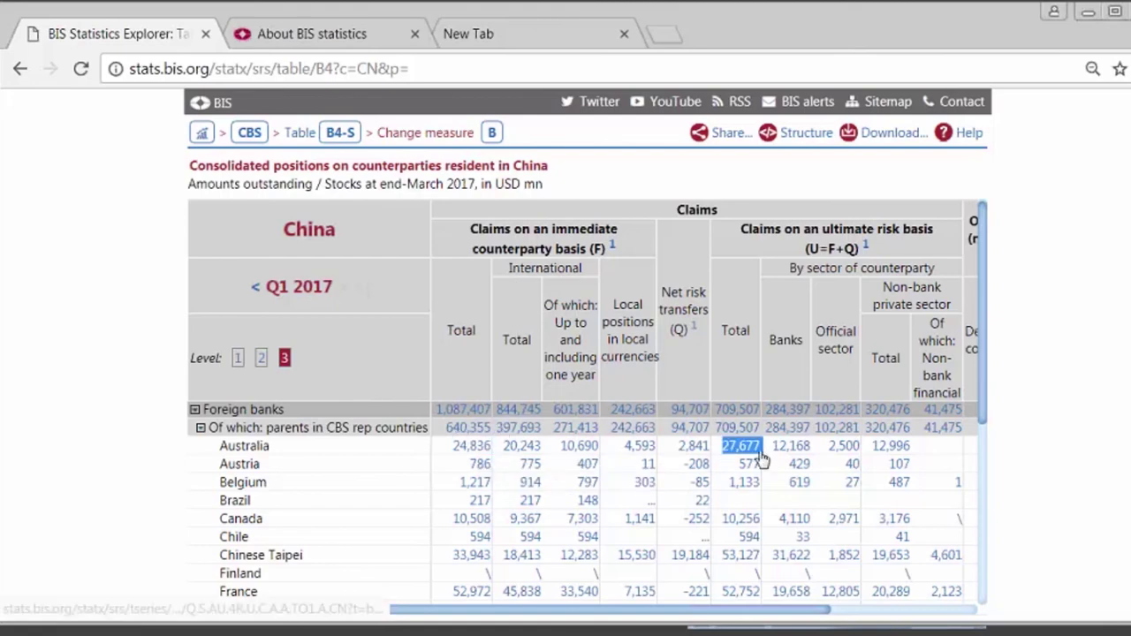